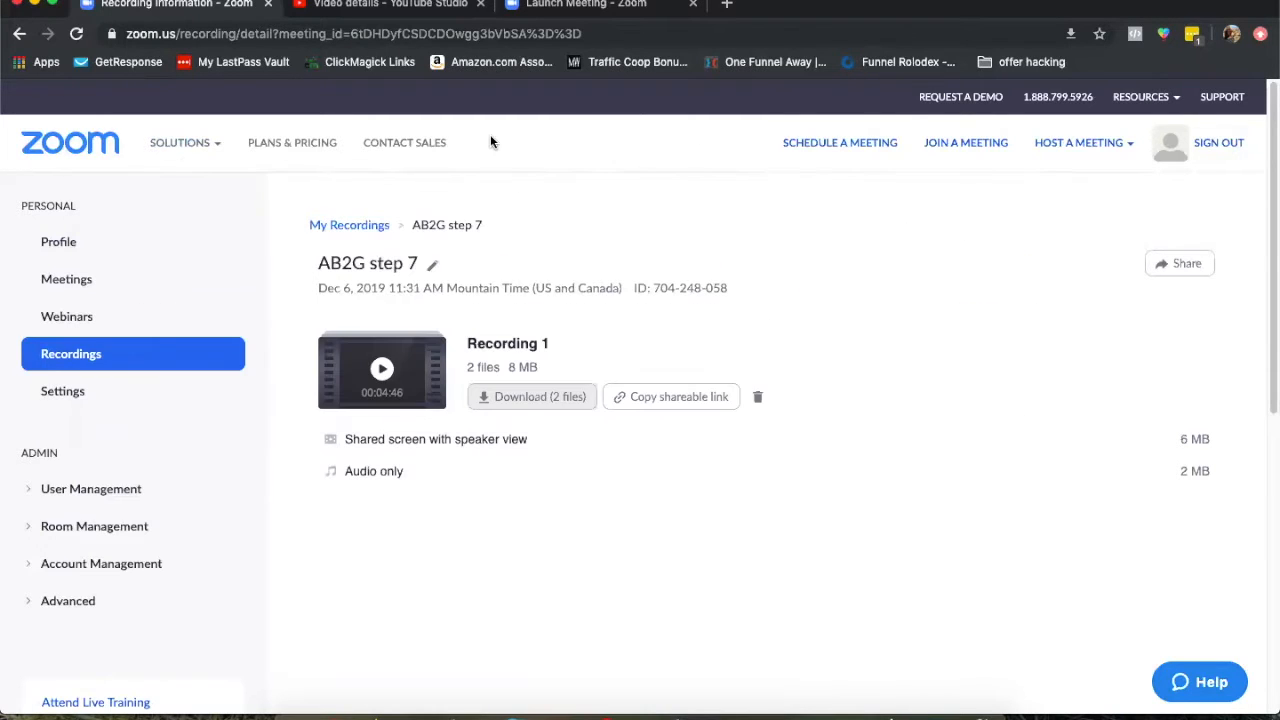
Review the Zoom meeting plans and pricing, including the Pro plan's features, and return to the AB2G step 7 recording
left_click(280, 145)
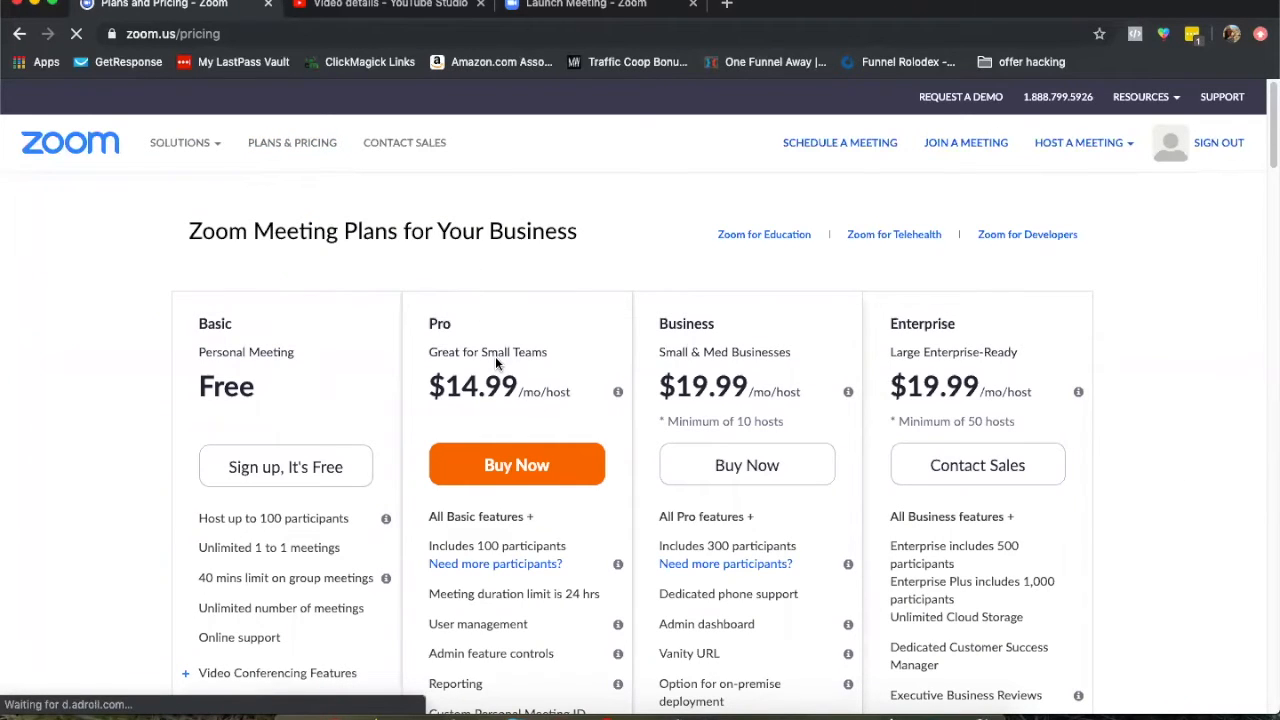
scroll(495, 360, "down", 3)
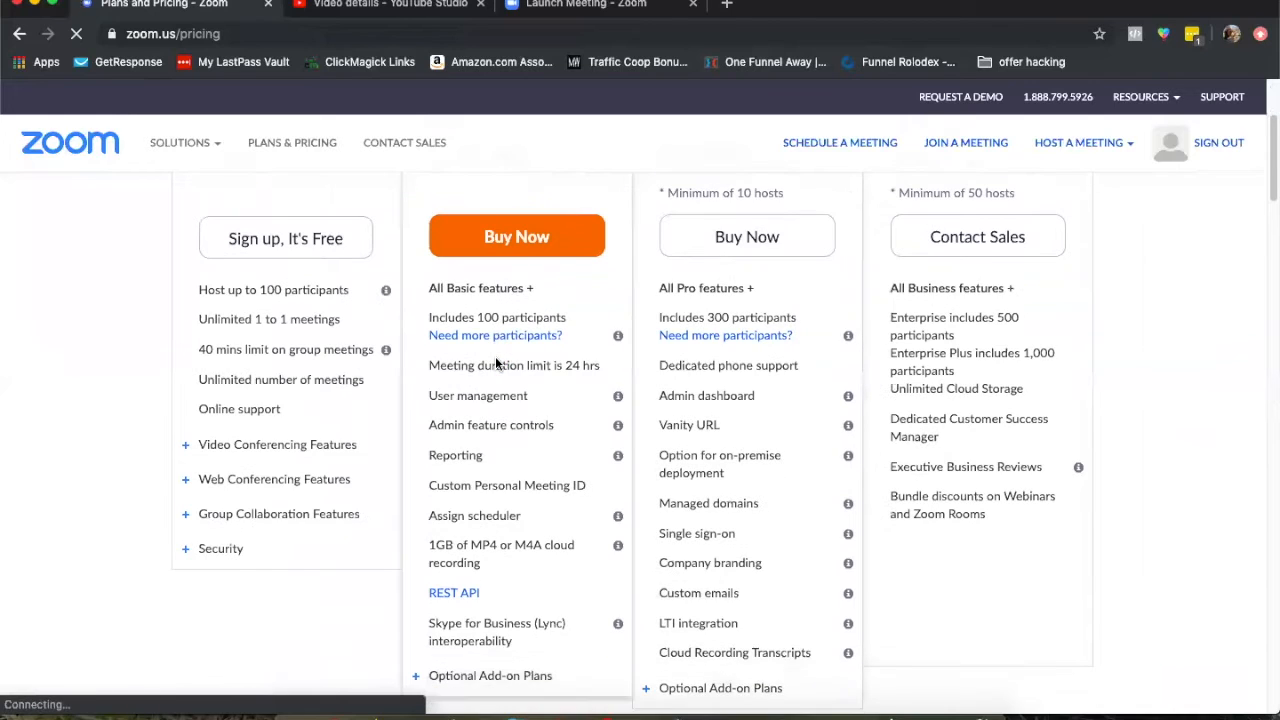
scroll(495, 356, "down", 2)
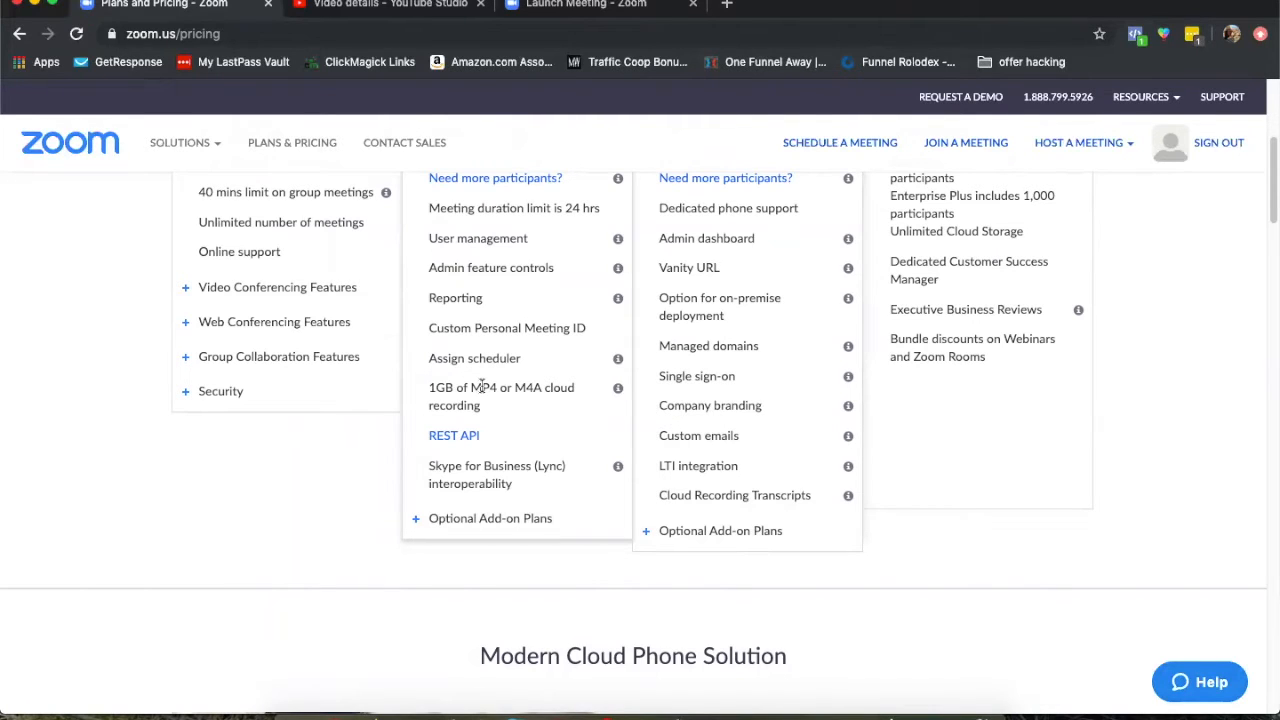
scroll(482, 387, "up", 2)
scroll(482, 387, "up", 2)
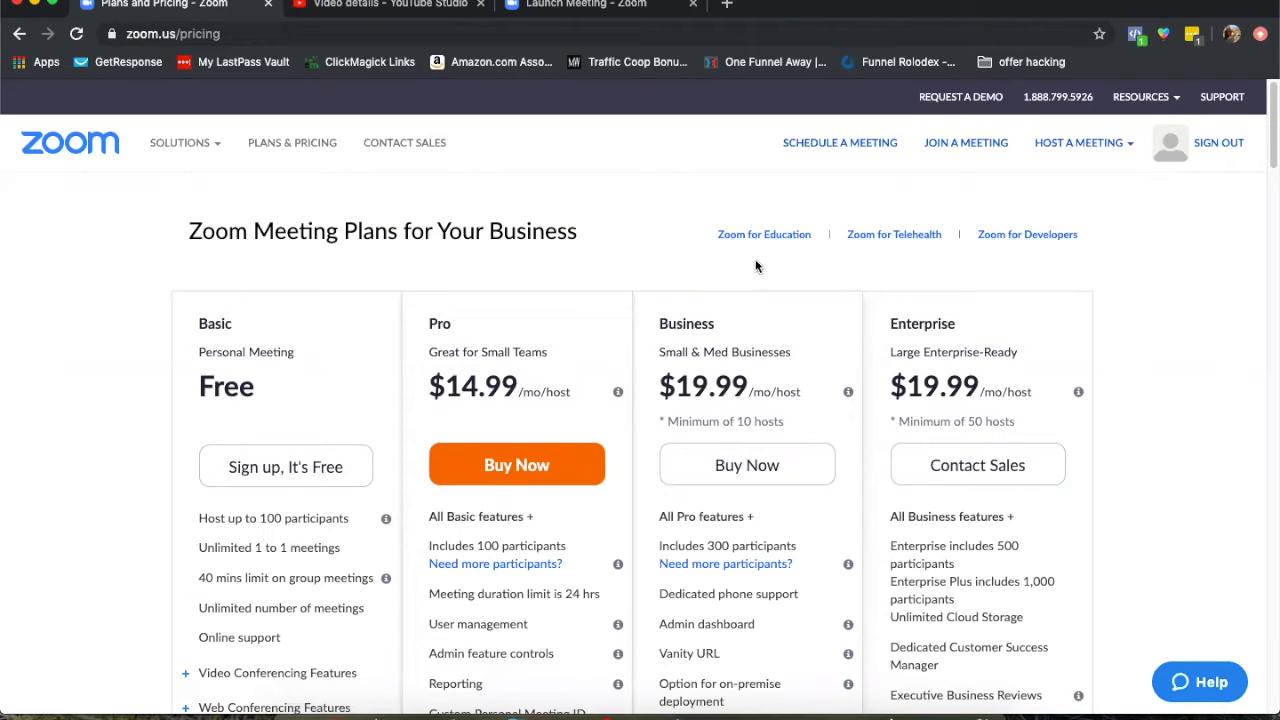
mouse_move(1114, 145)
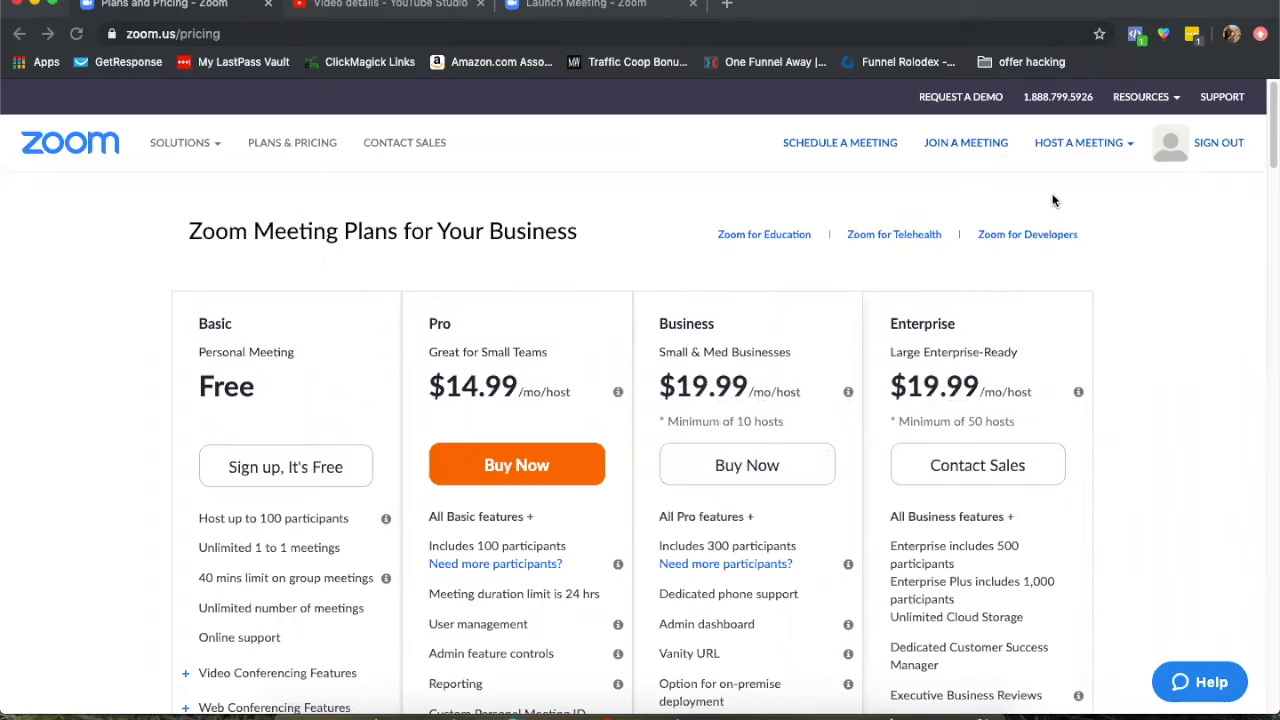
scroll(1054, 200, "up", 1)
left_click(18, 34)
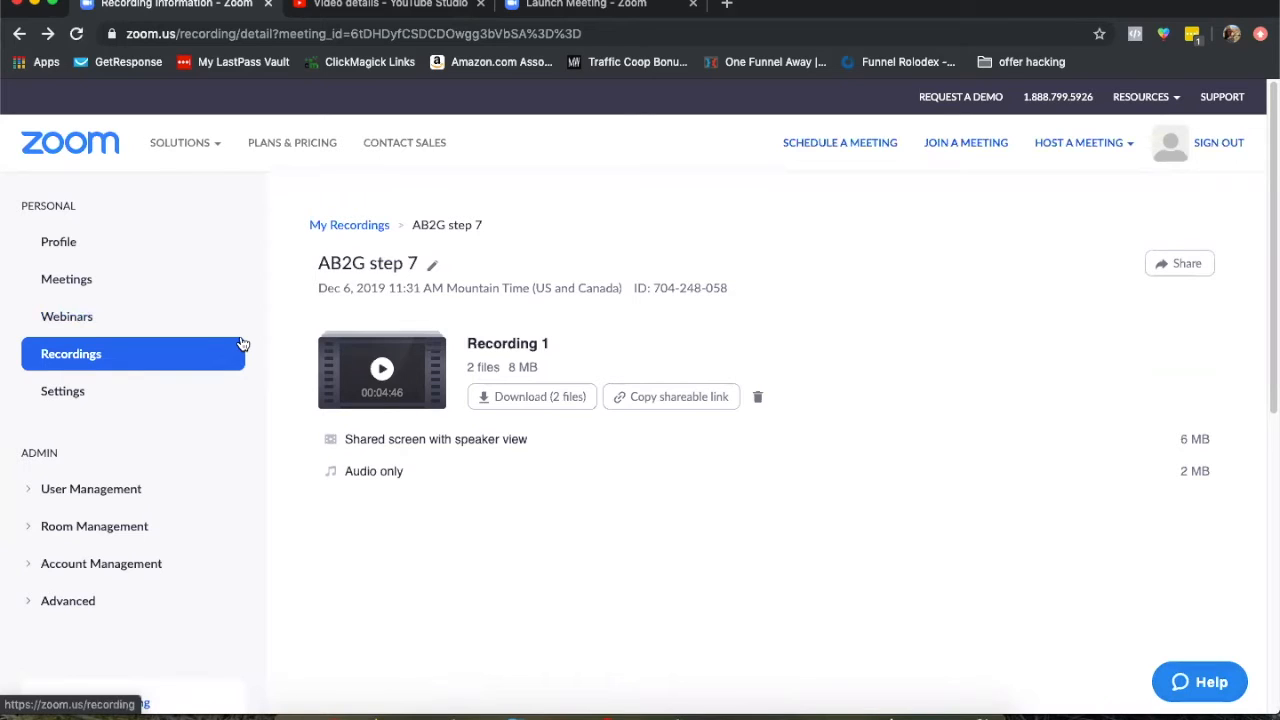
Save the recording's topic as AB2G step 7 and download both of its files
left_click(435, 268)
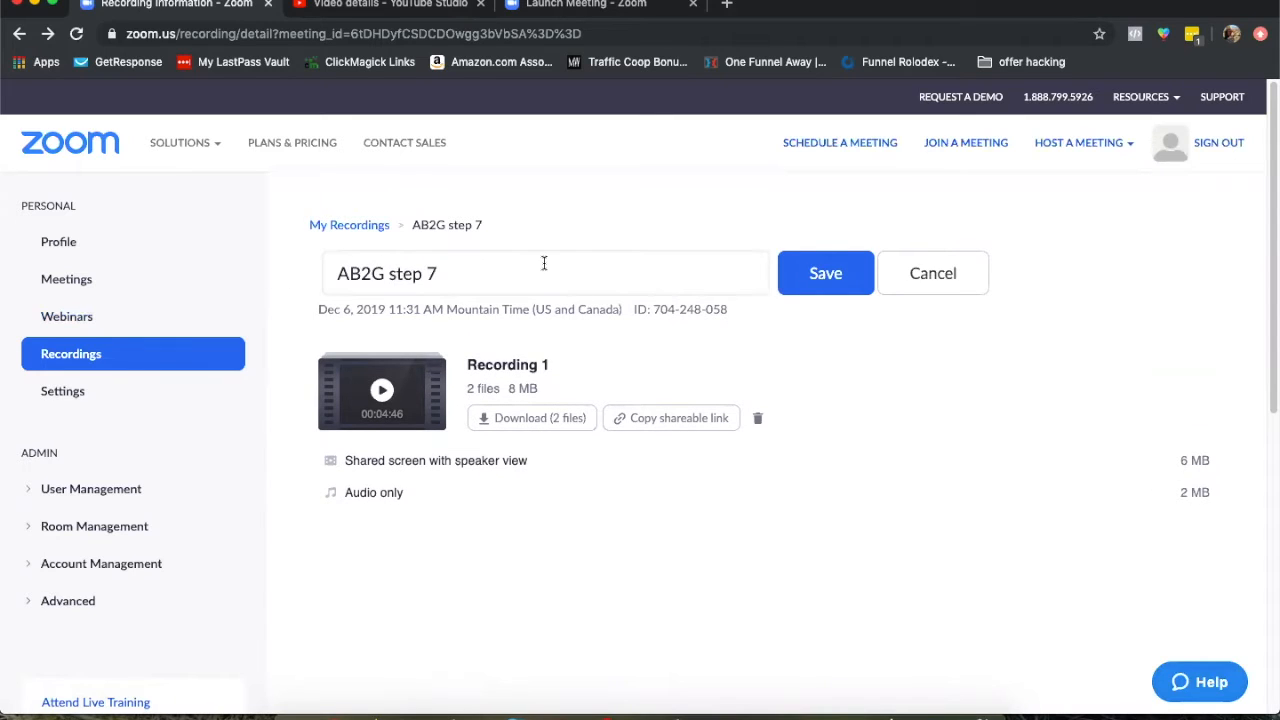
left_click(812, 273)
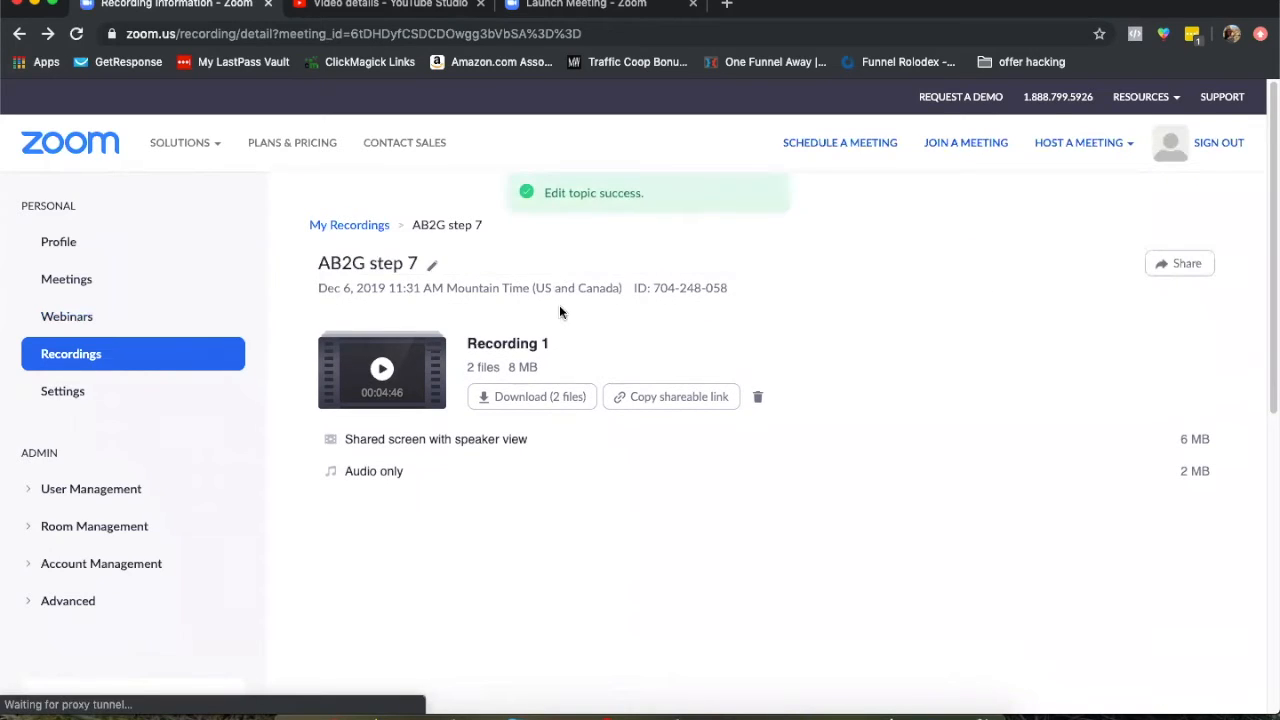
left_click(518, 399)
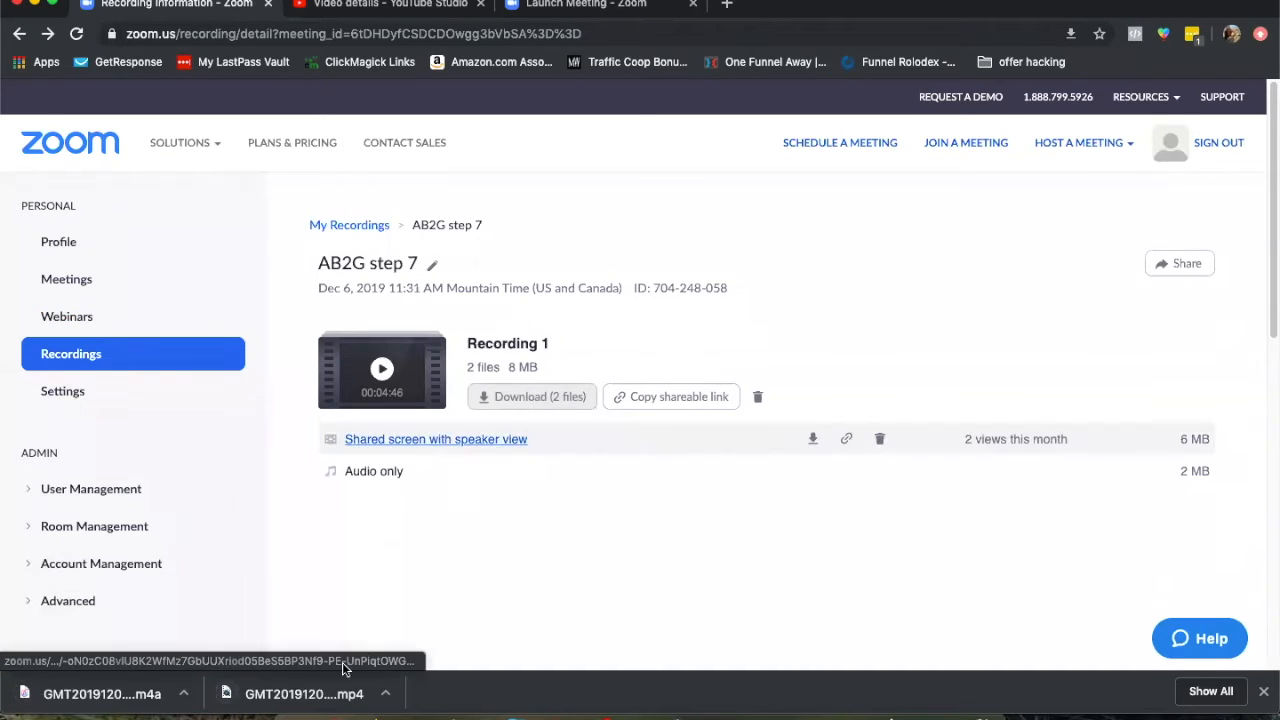
Open the downloaded MP4 video and rename it ABTGstep7.mp4
left_click(290, 694)
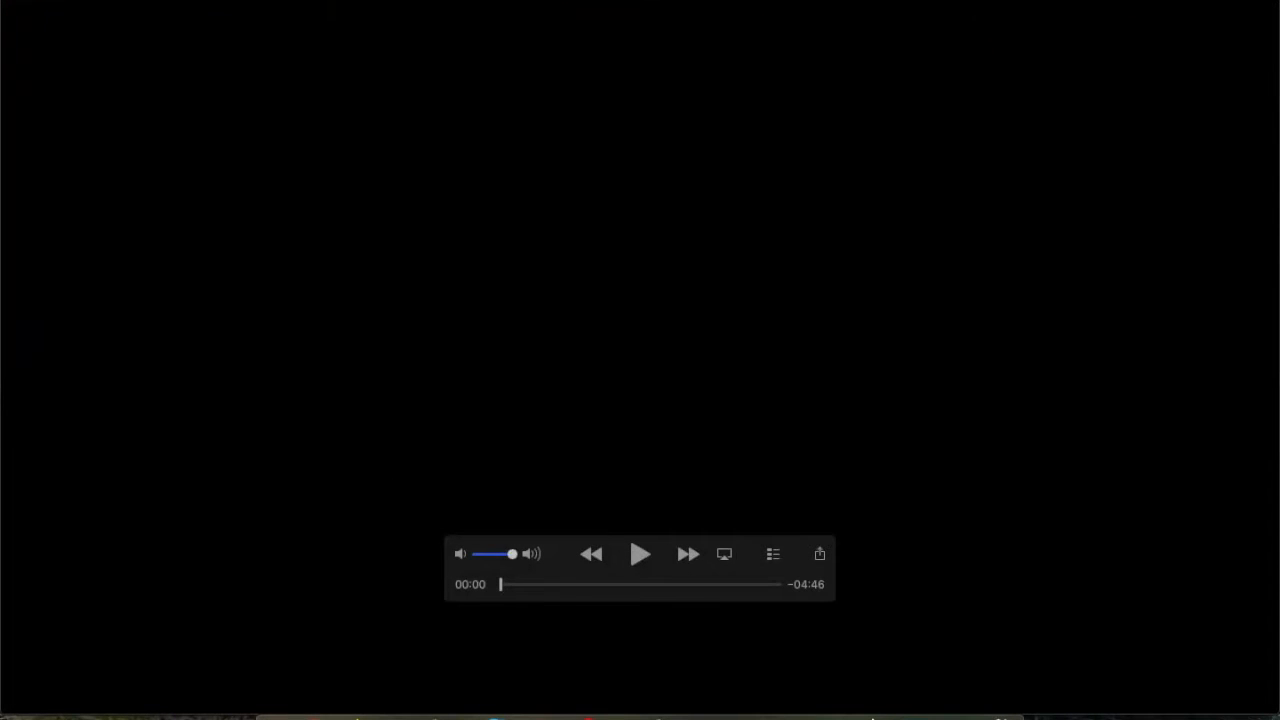
left_click(792, 10)
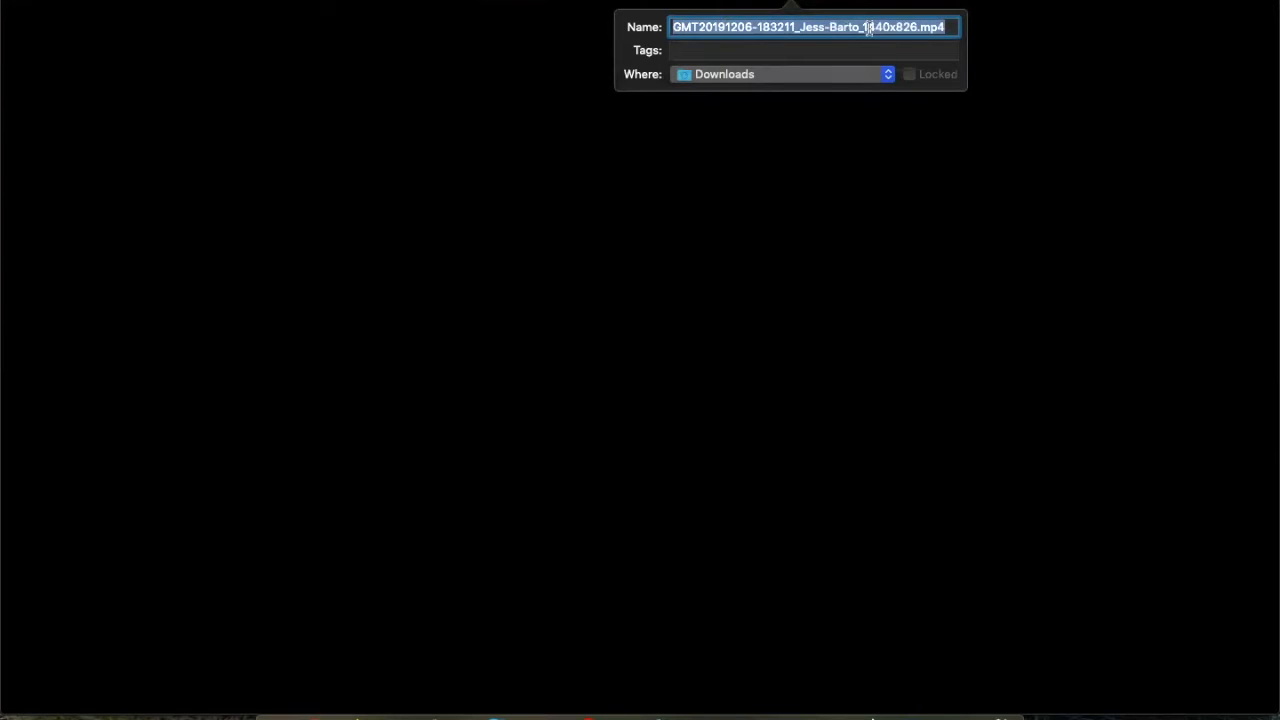
left_click(916, 27)
left_click_drag(916, 27, 670, 28)
type("AB")
type("TG")
type("st")
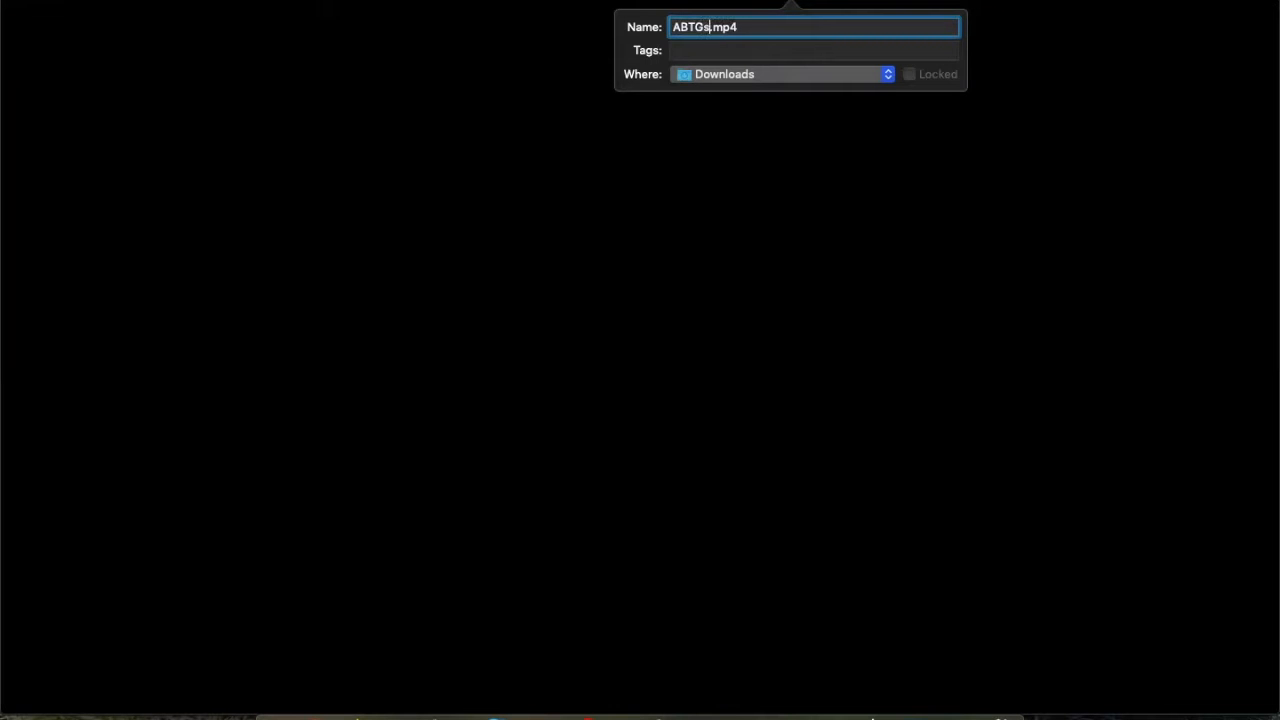
type("ep7")
Move the renamed video from Downloads to the Affiliate Biz To Go folder and close the player
left_click(857, 71)
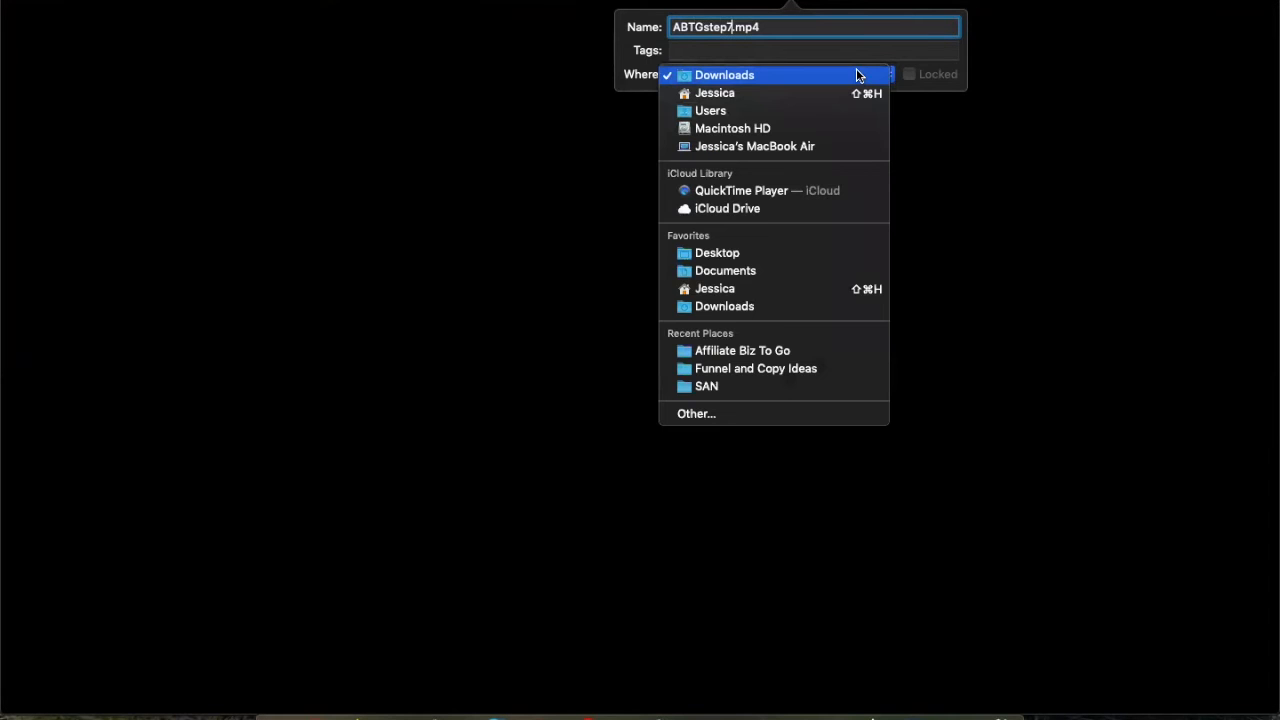
left_click(783, 354)
left_click(820, 33)
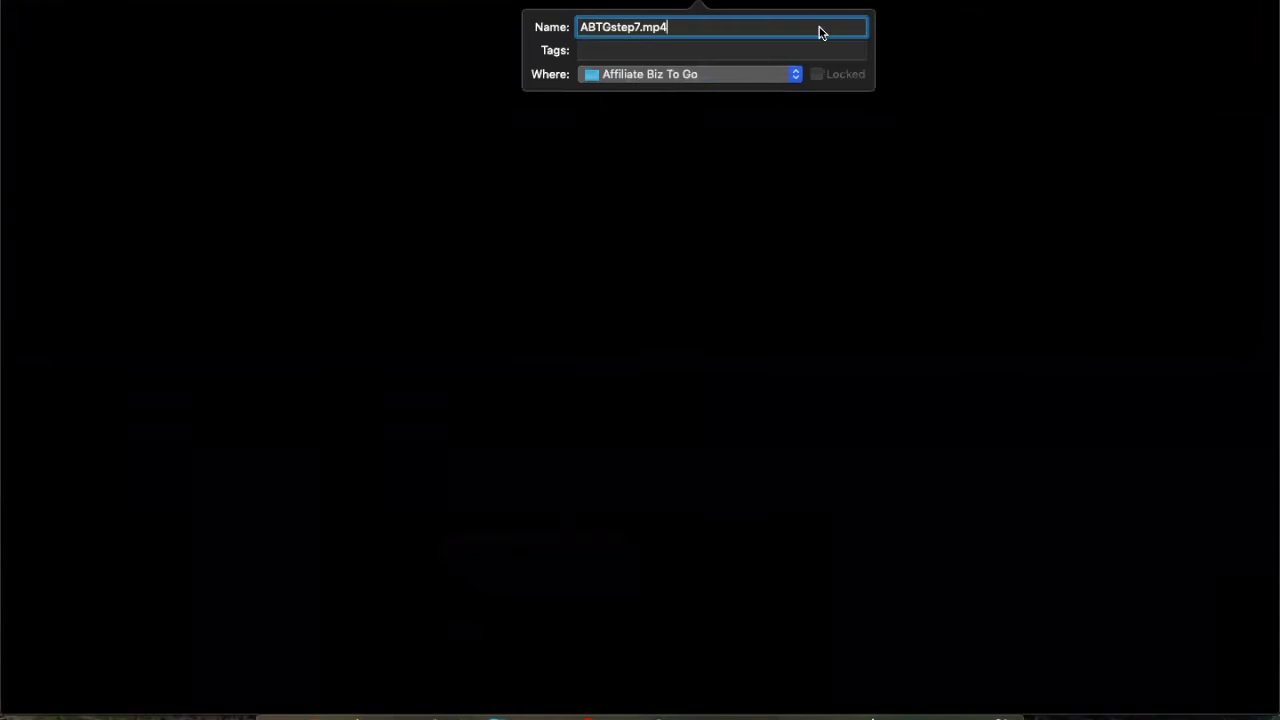
key("Return")
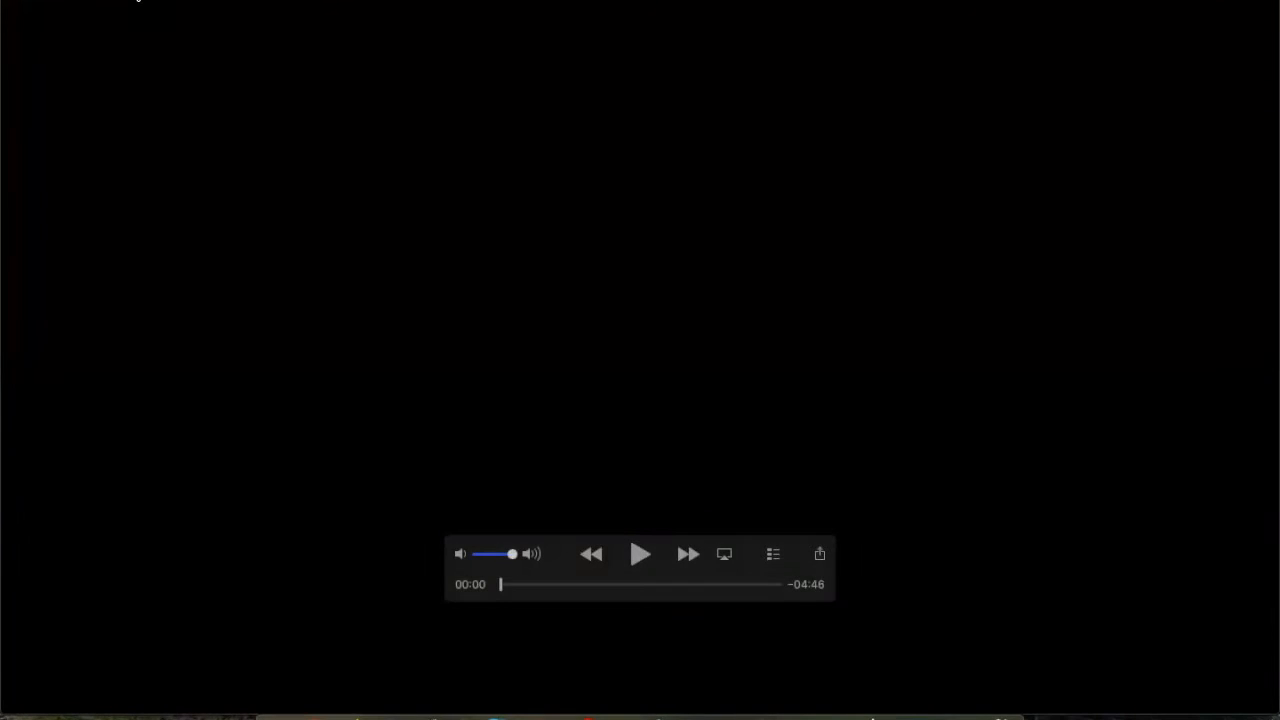
key("Escape")
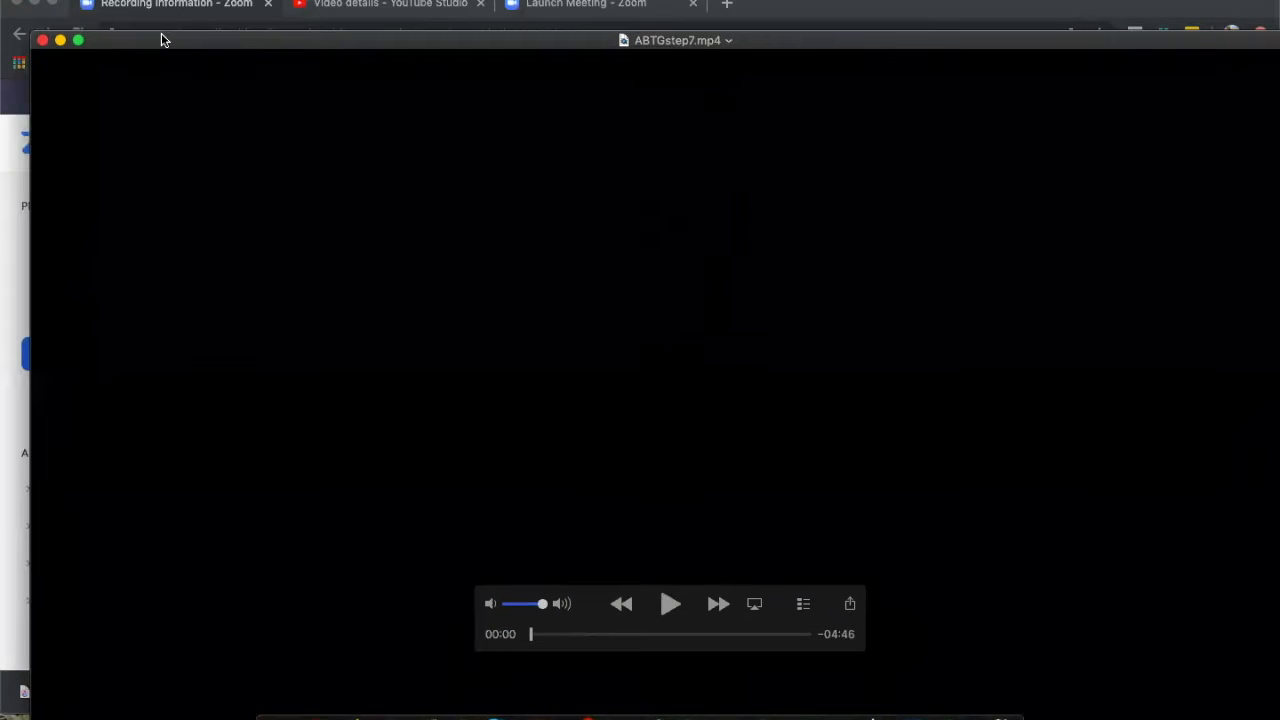
left_click(42, 40)
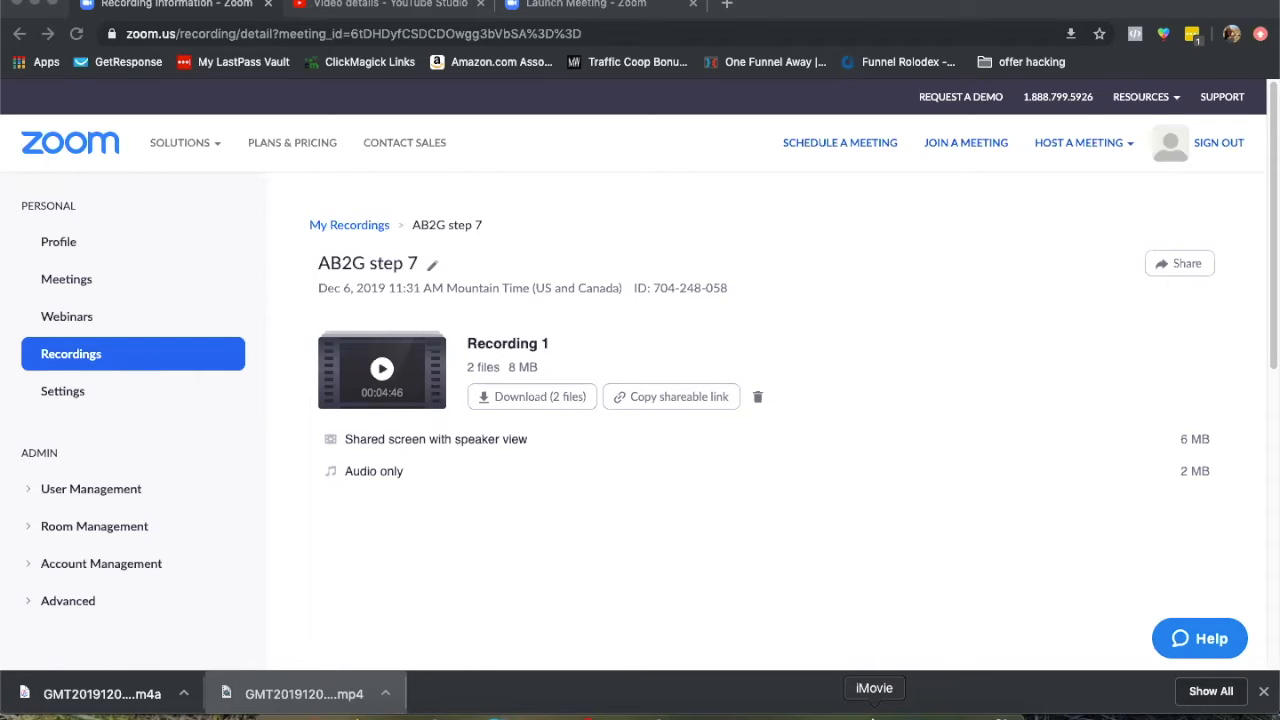
Switch to iMovie and create a new movie project
left_click(873, 712)
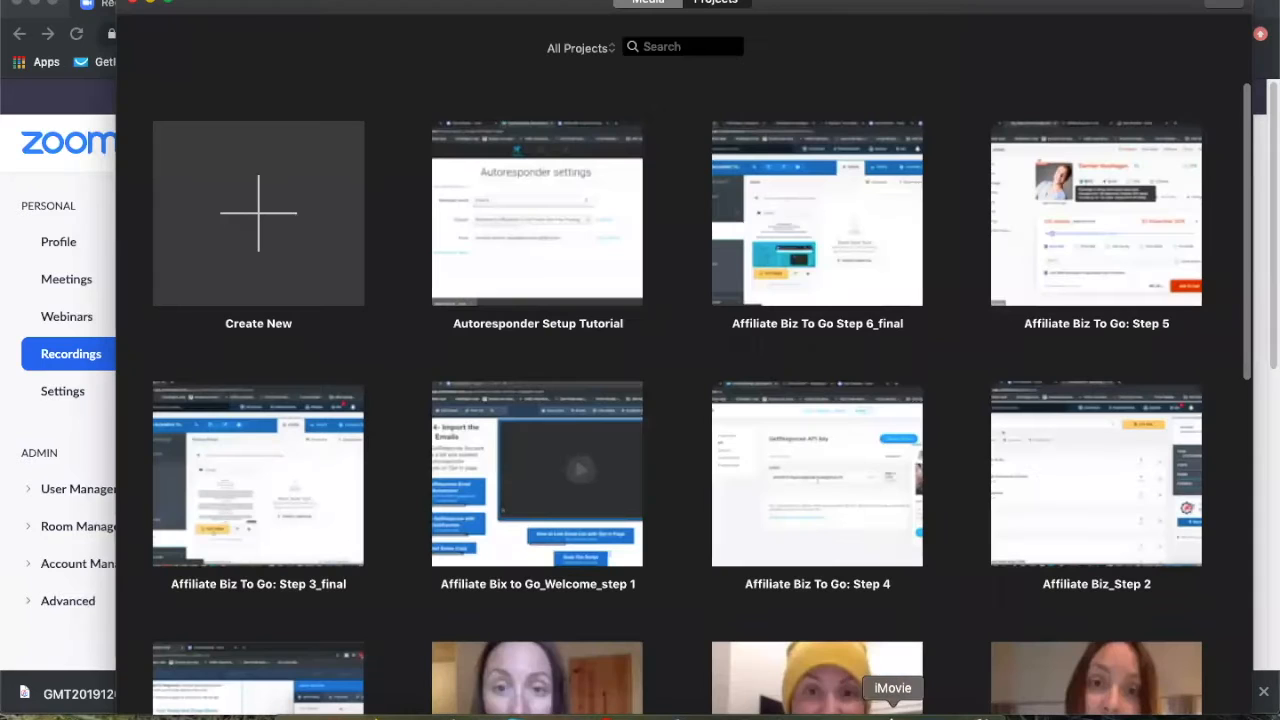
left_click(256, 212)
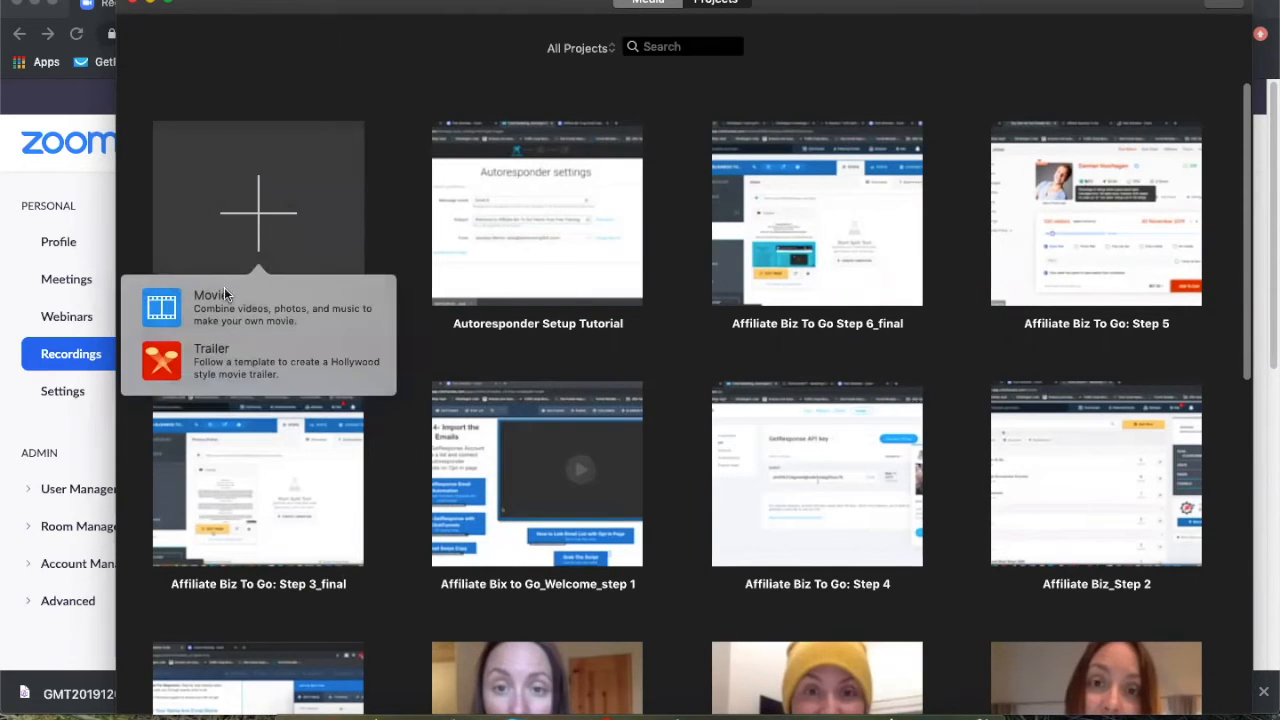
left_click(225, 297)
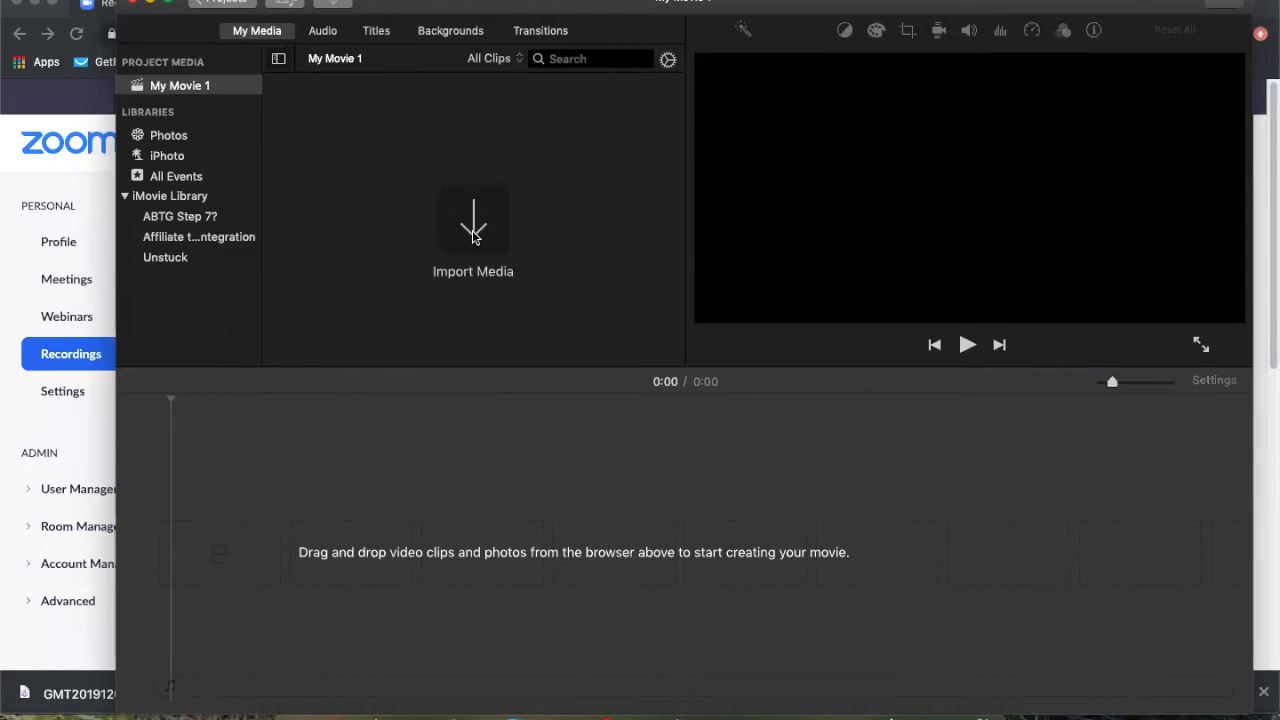
Import AB2G Step 7.mp4 from the Affiliate Biz To Go folder and place the clip in the timeline
left_click(473, 230)
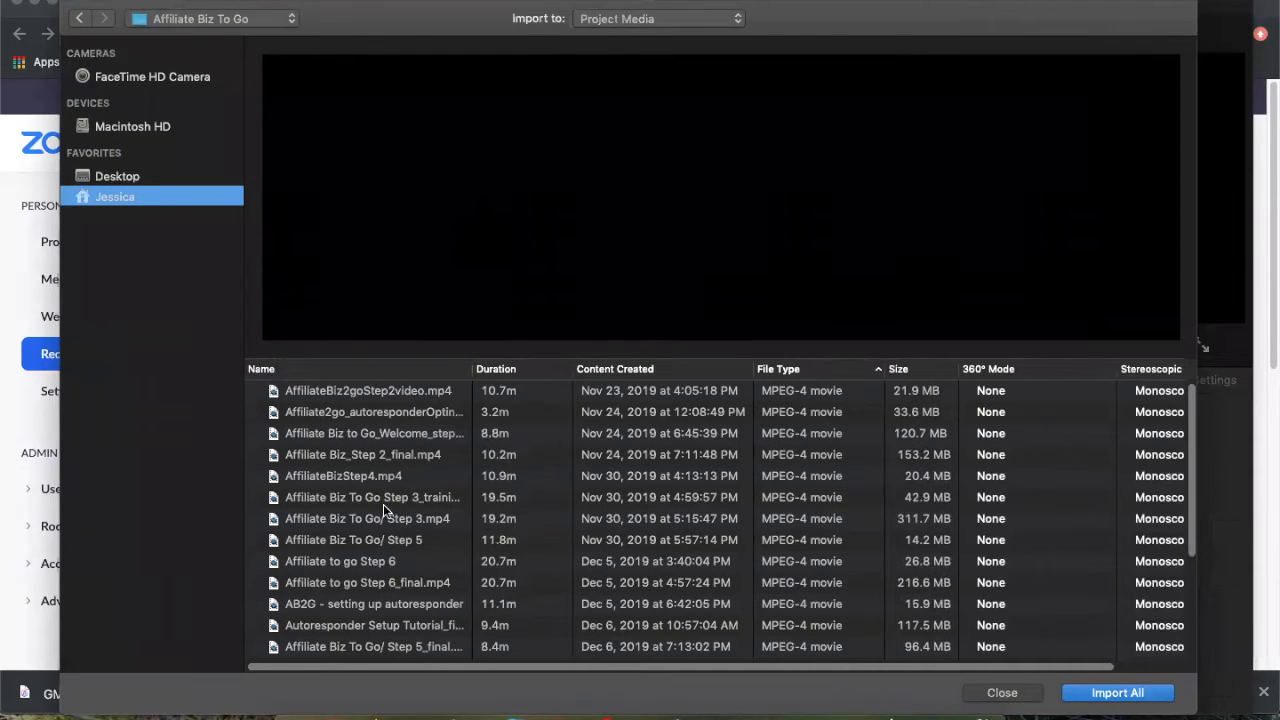
scroll(383, 504, "down", 3)
scroll(360, 570, "down", 1)
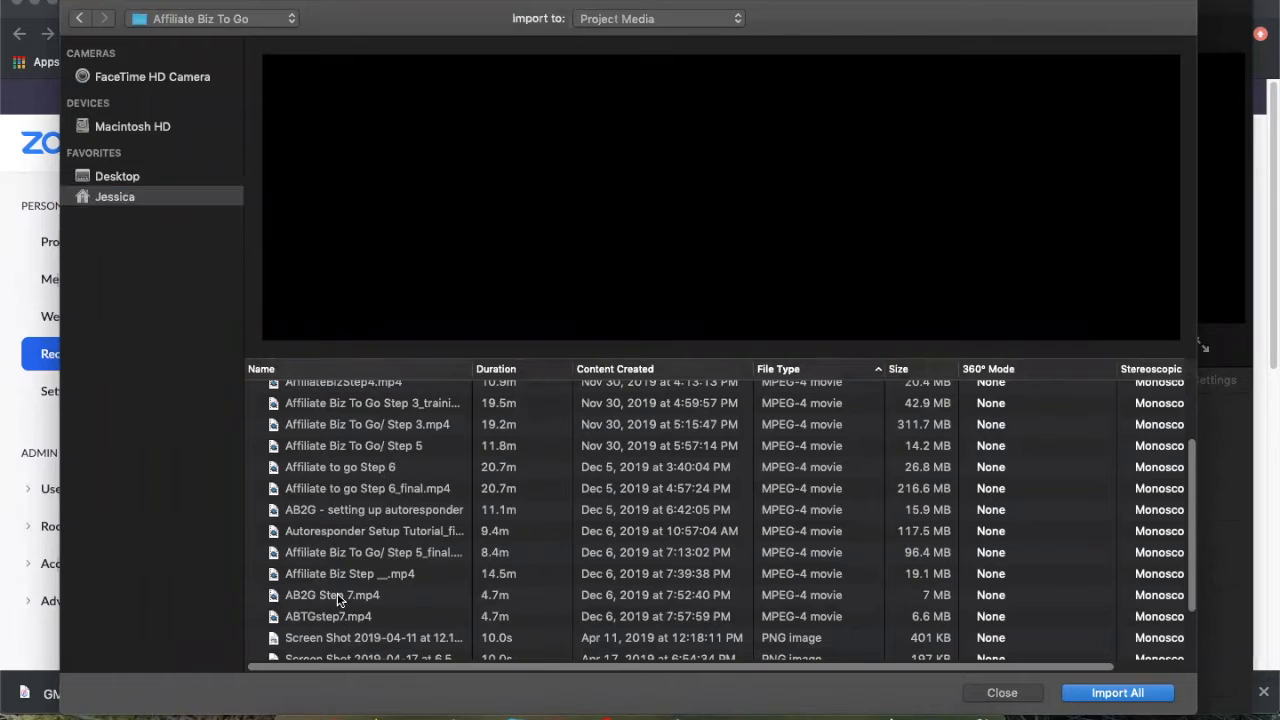
left_click(338, 596)
key("Return")
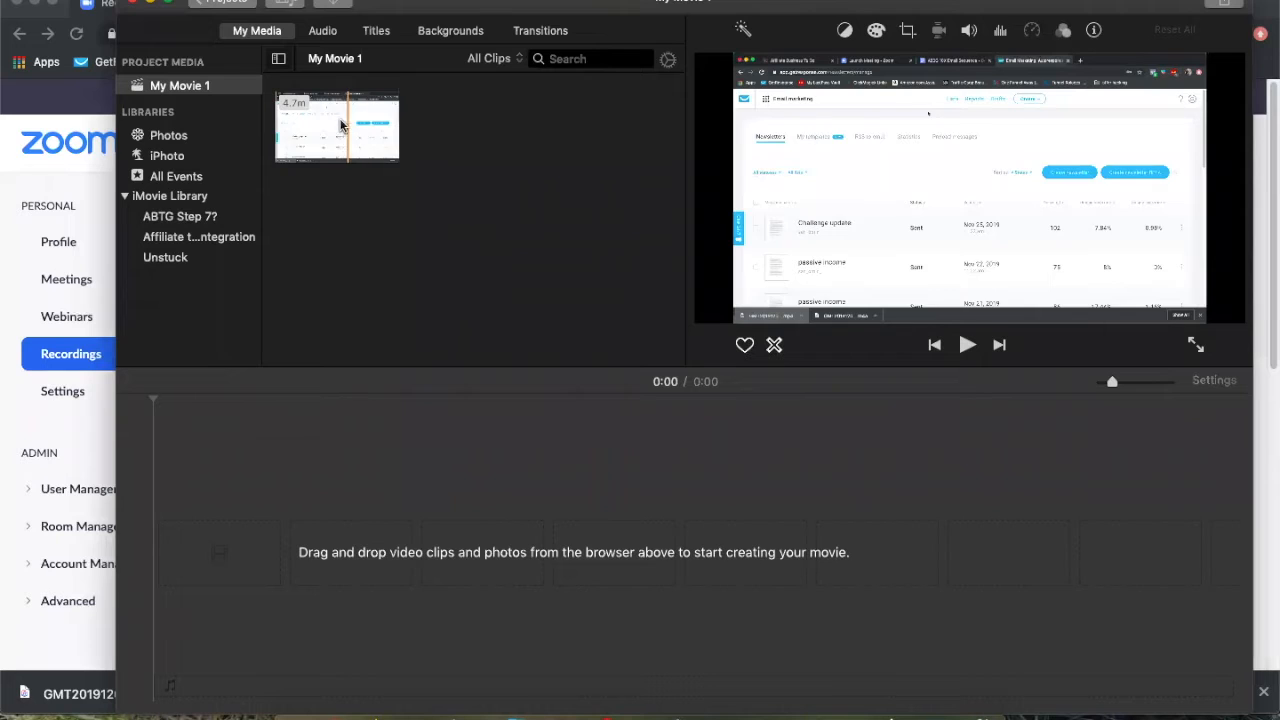
left_click_drag(340, 125, 203, 569)
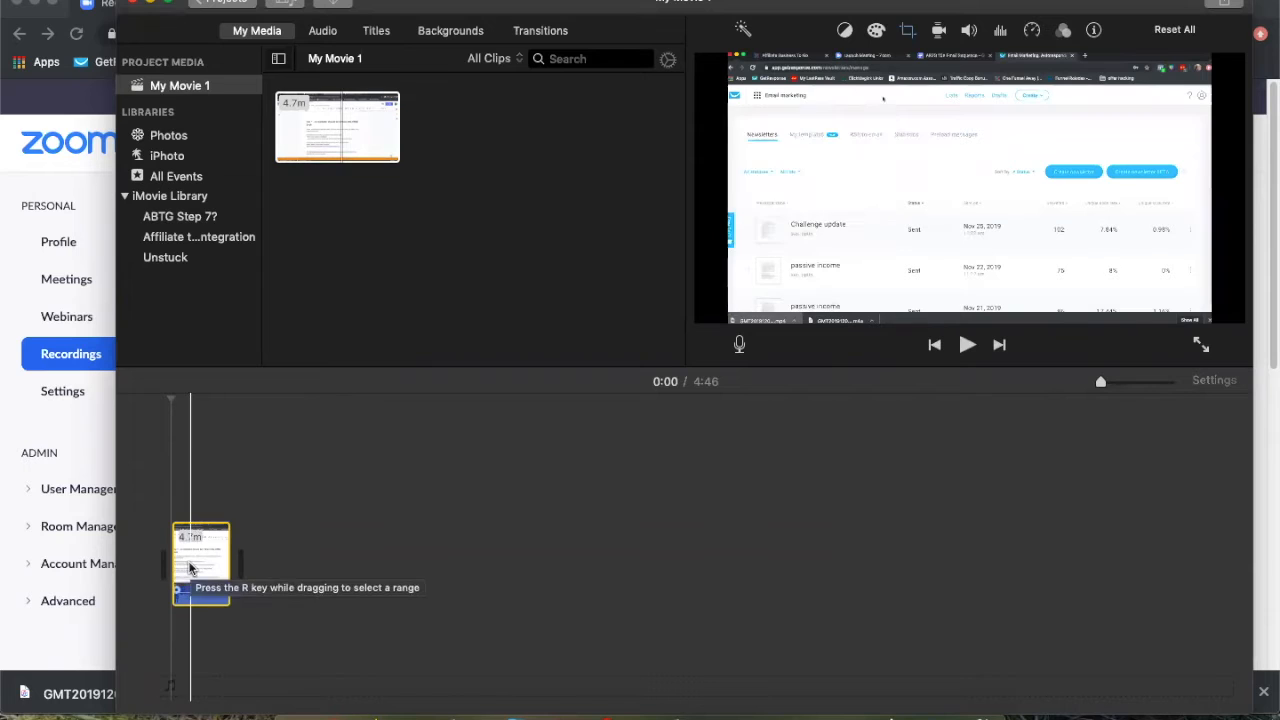
Split the timeline clip at 2:53
right_click(189, 568)
left_click(183, 567)
right_click(182, 567)
right_click(207, 562)
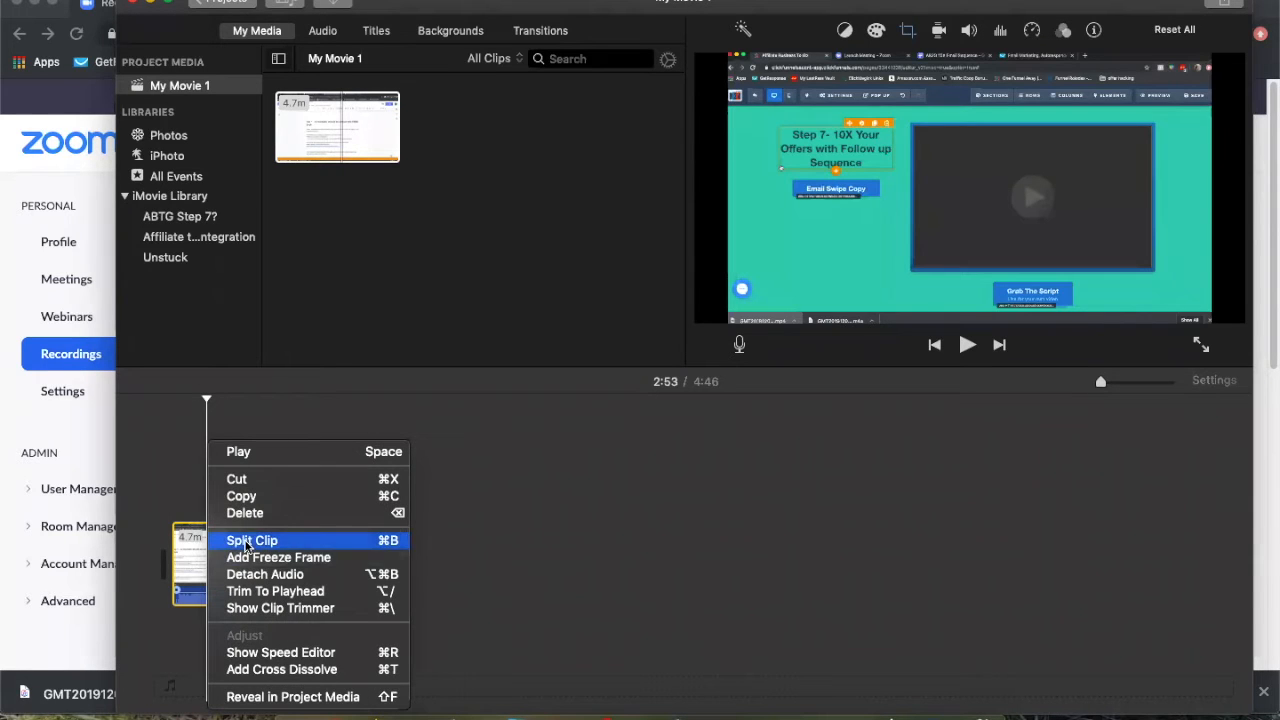
left_click(250, 541)
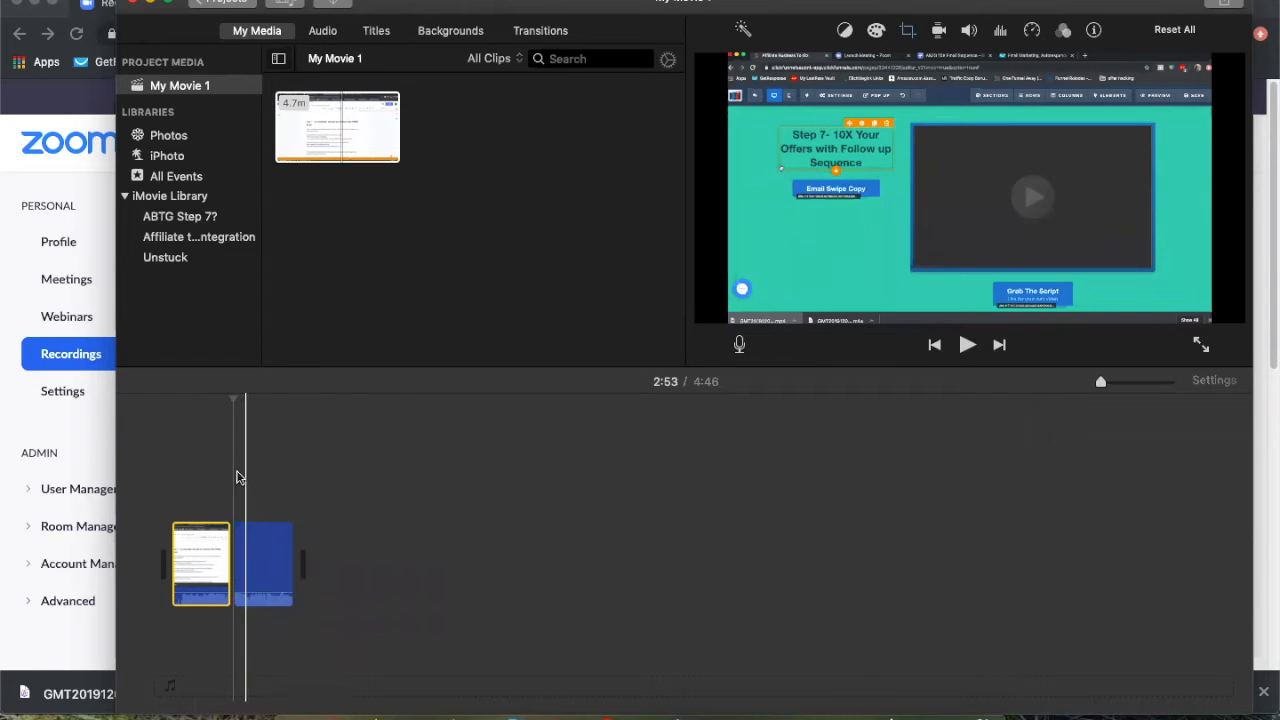
Split the footage after 2:53 into smaller clips, with cuts at 4:14 and 4:35
right_click(262, 565)
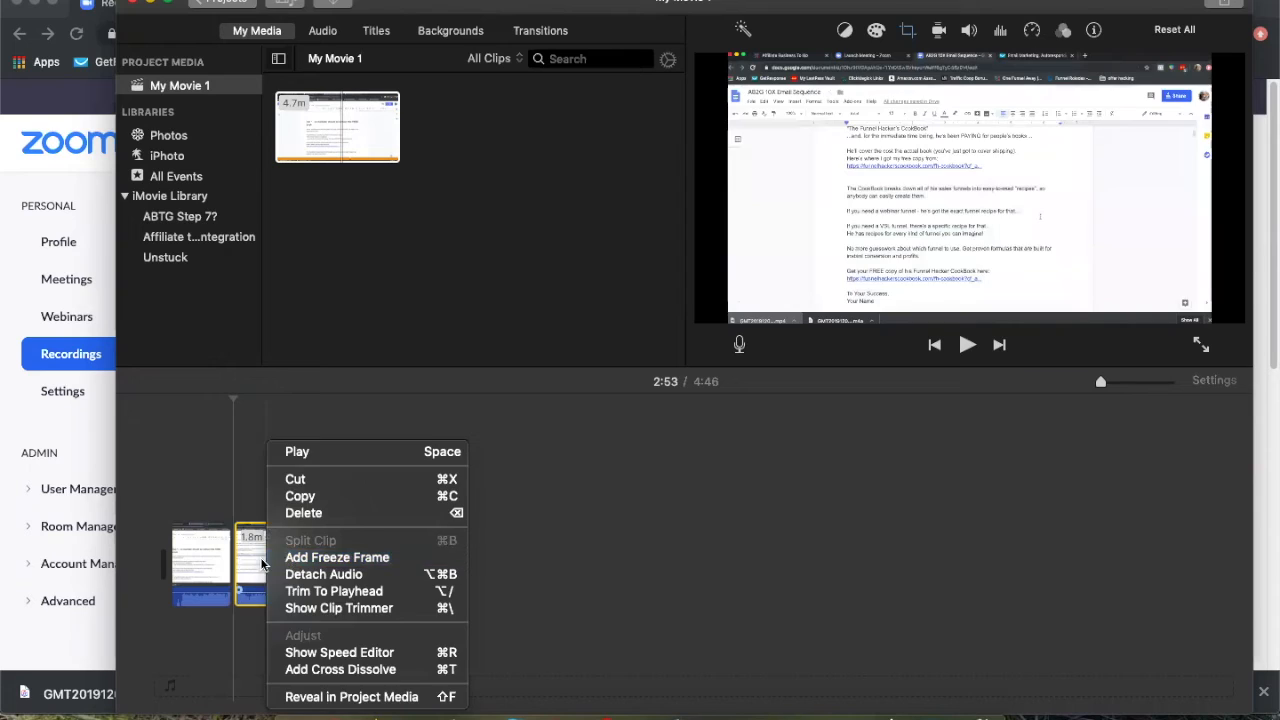
left_click(295, 543)
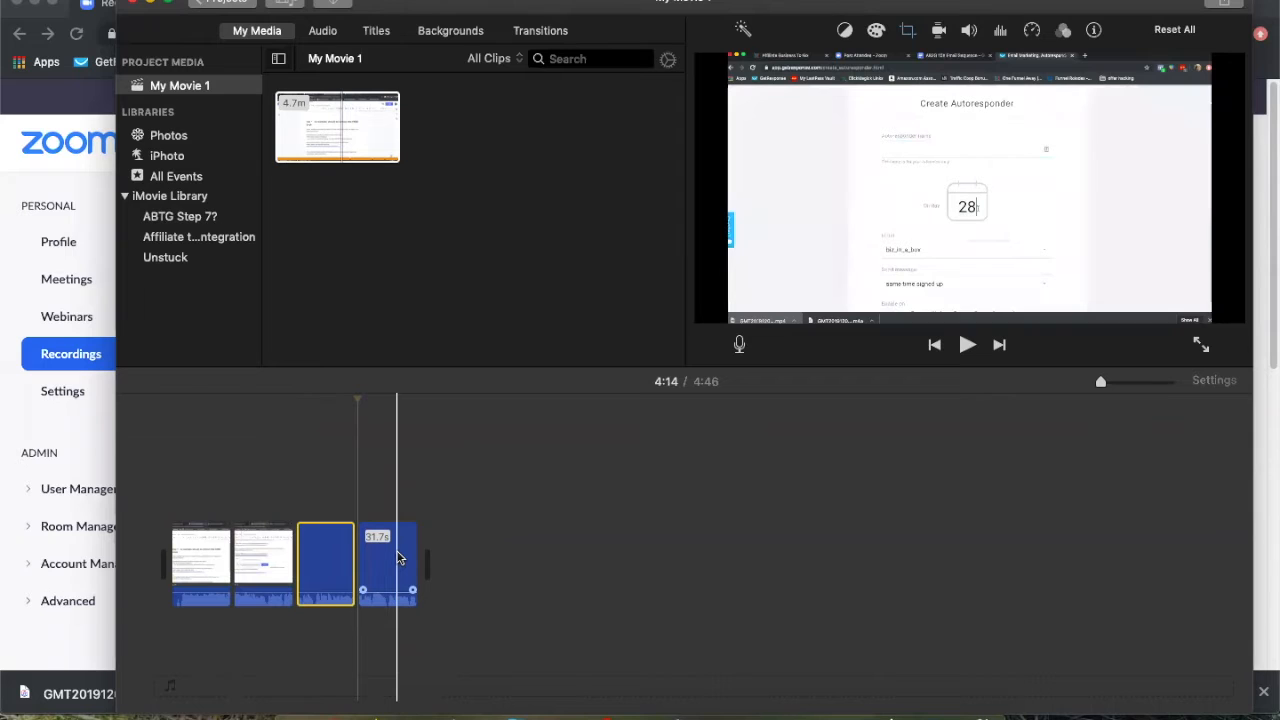
right_click(397, 558)
left_click(430, 539)
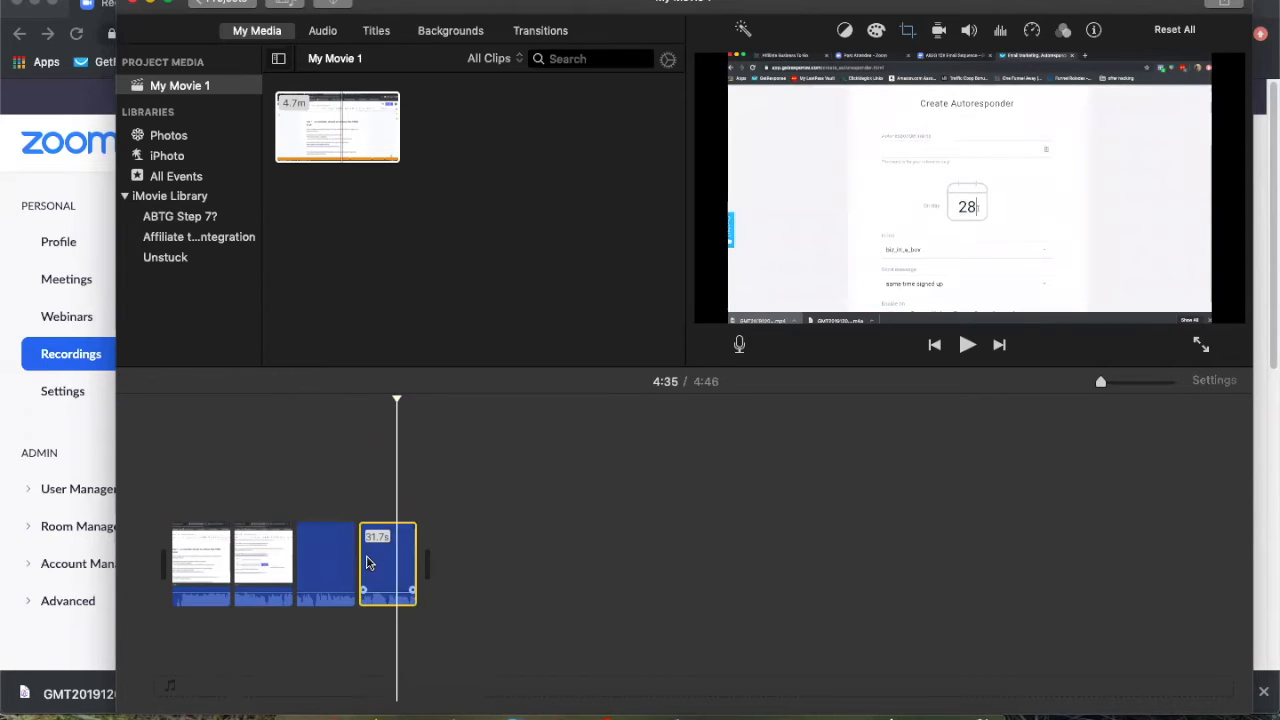
Split the opening 2.8-minute clip and cut the following footage at 3:19
right_click(204, 570)
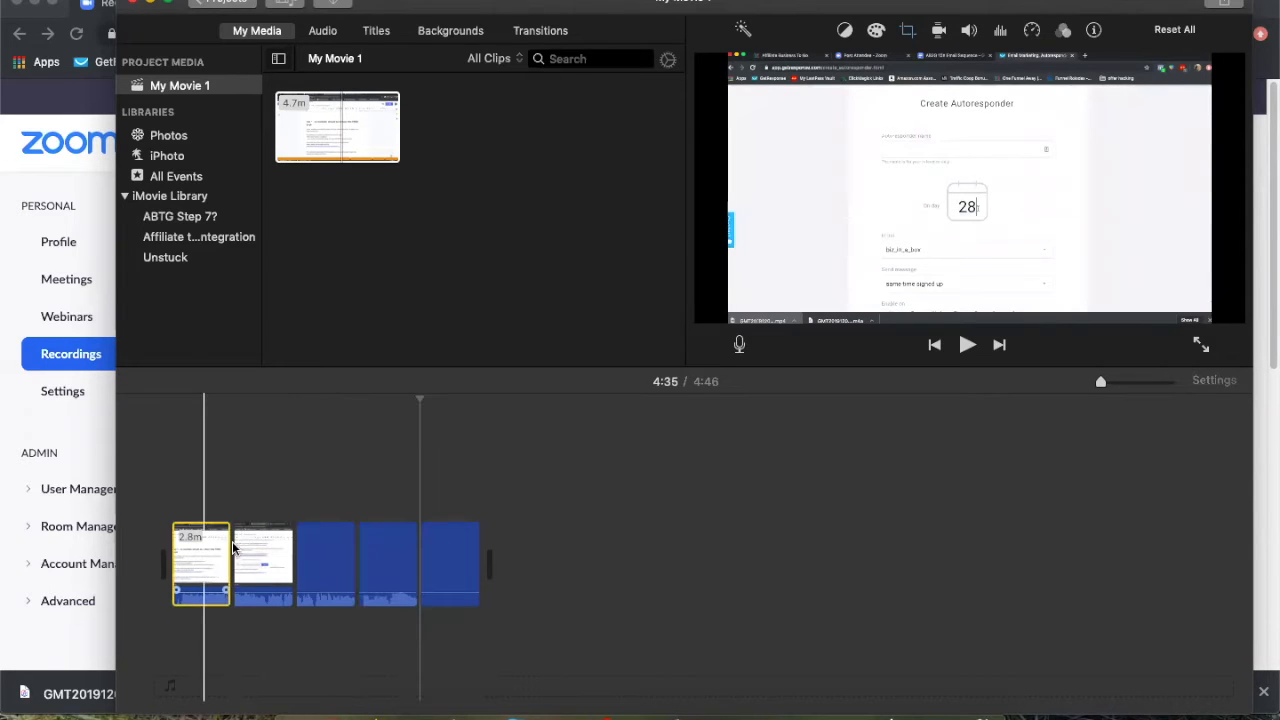
left_click(235, 546)
left_click(323, 546)
right_click(327, 550)
left_click(375, 540)
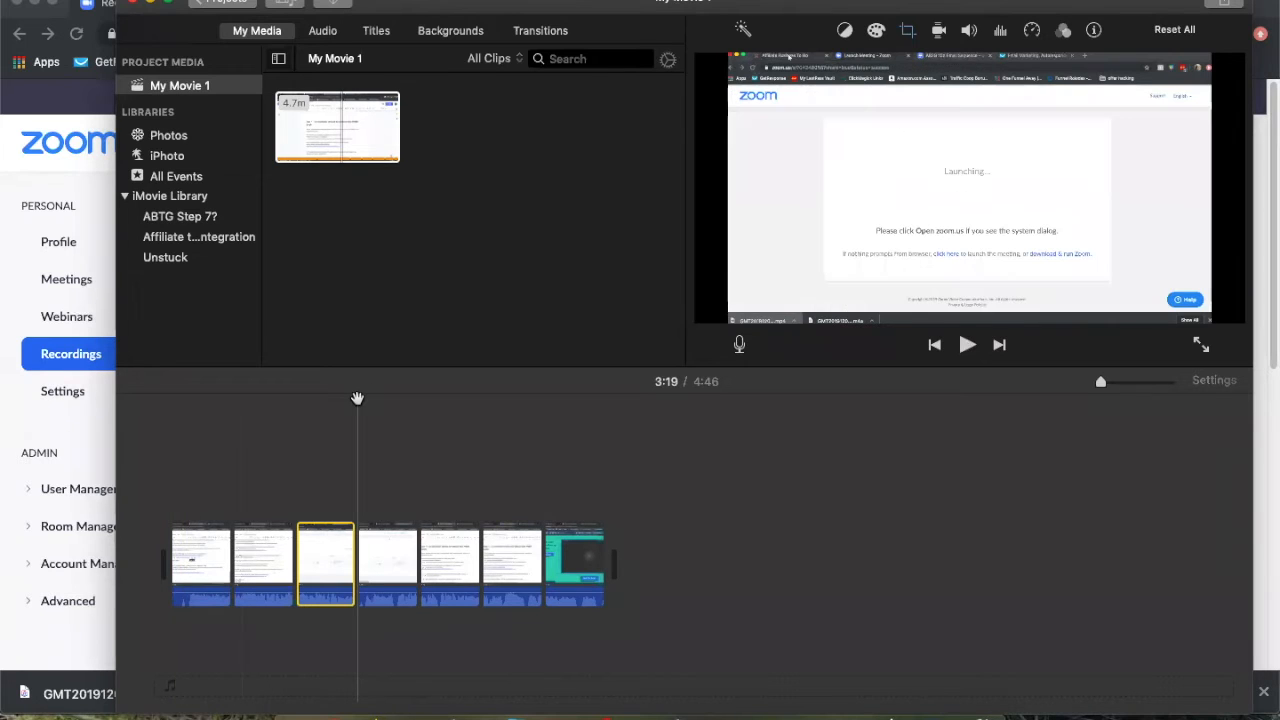
Split the opening clip of the timeline into shorter pieces, with cuts at 0:36, 0:14 and 0:06
left_click(194, 431)
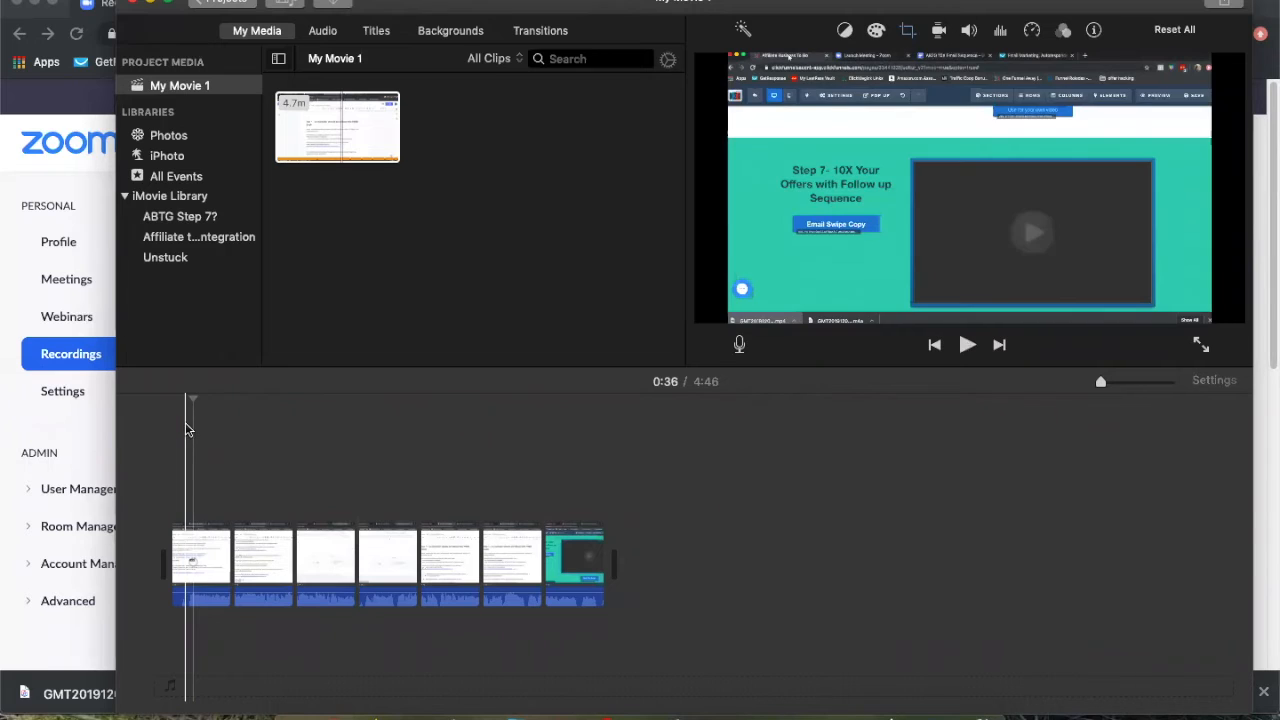
right_click(203, 545)
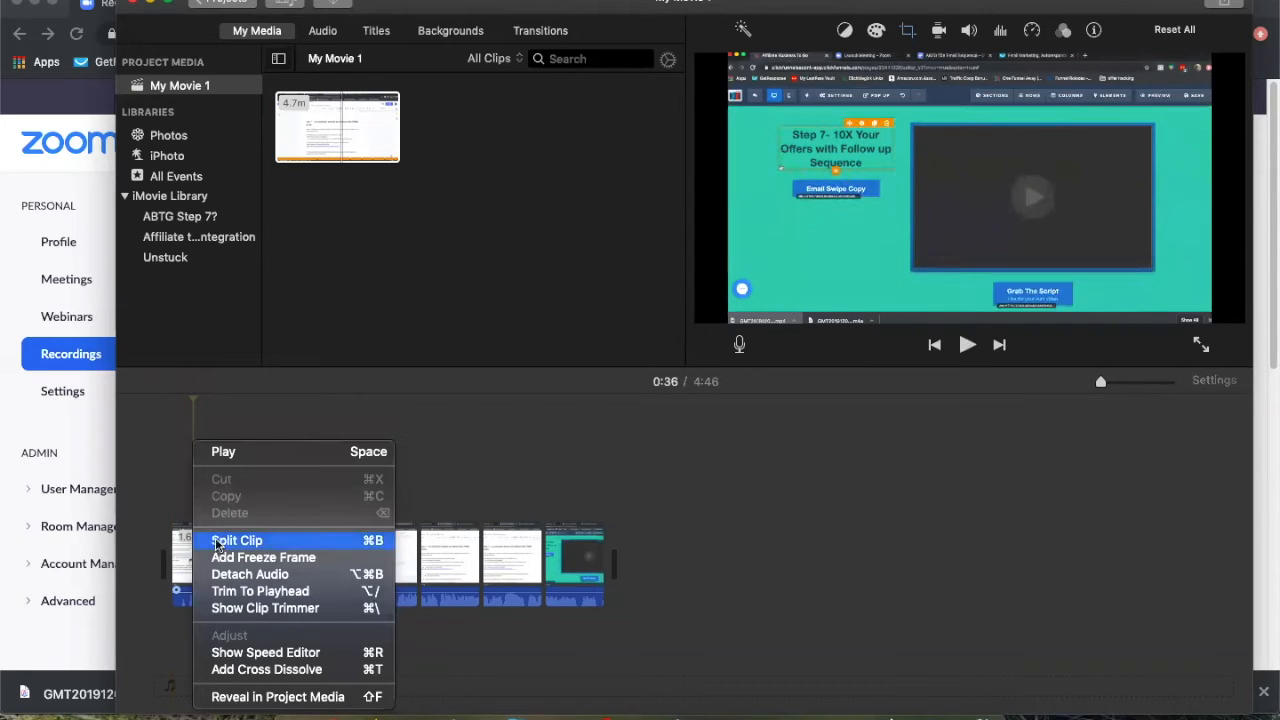
left_click(217, 541)
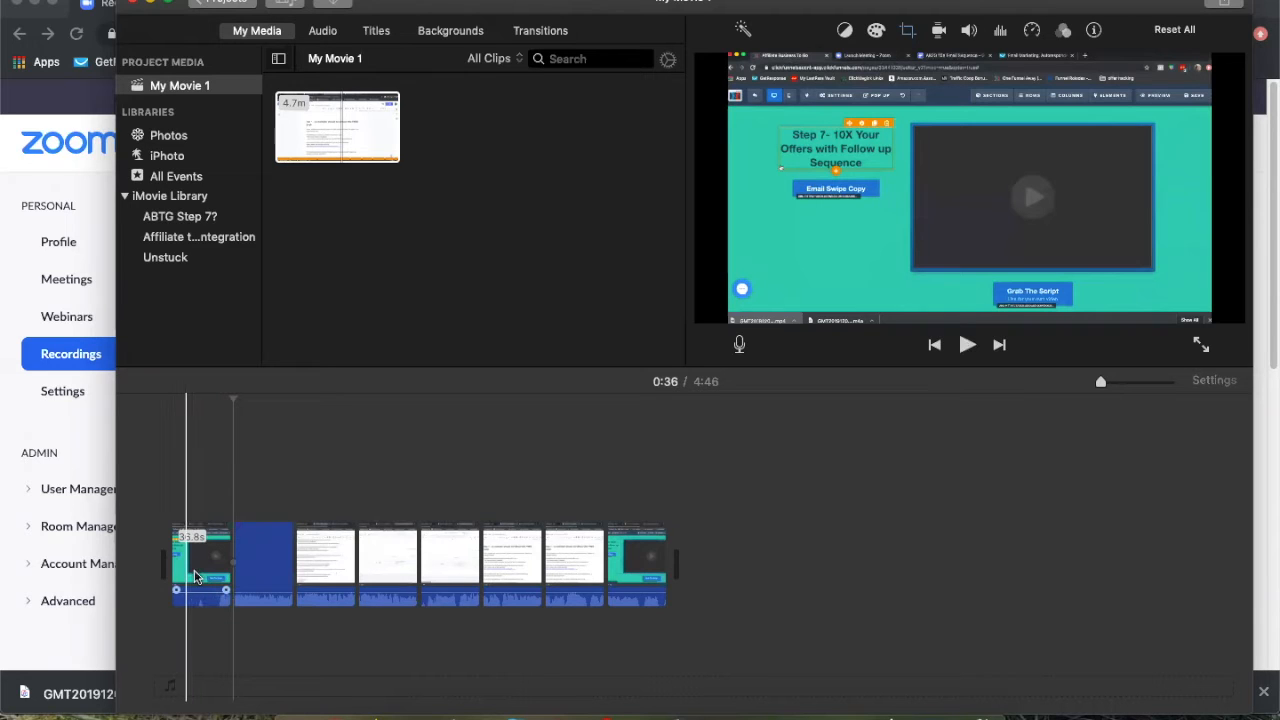
right_click(222, 546)
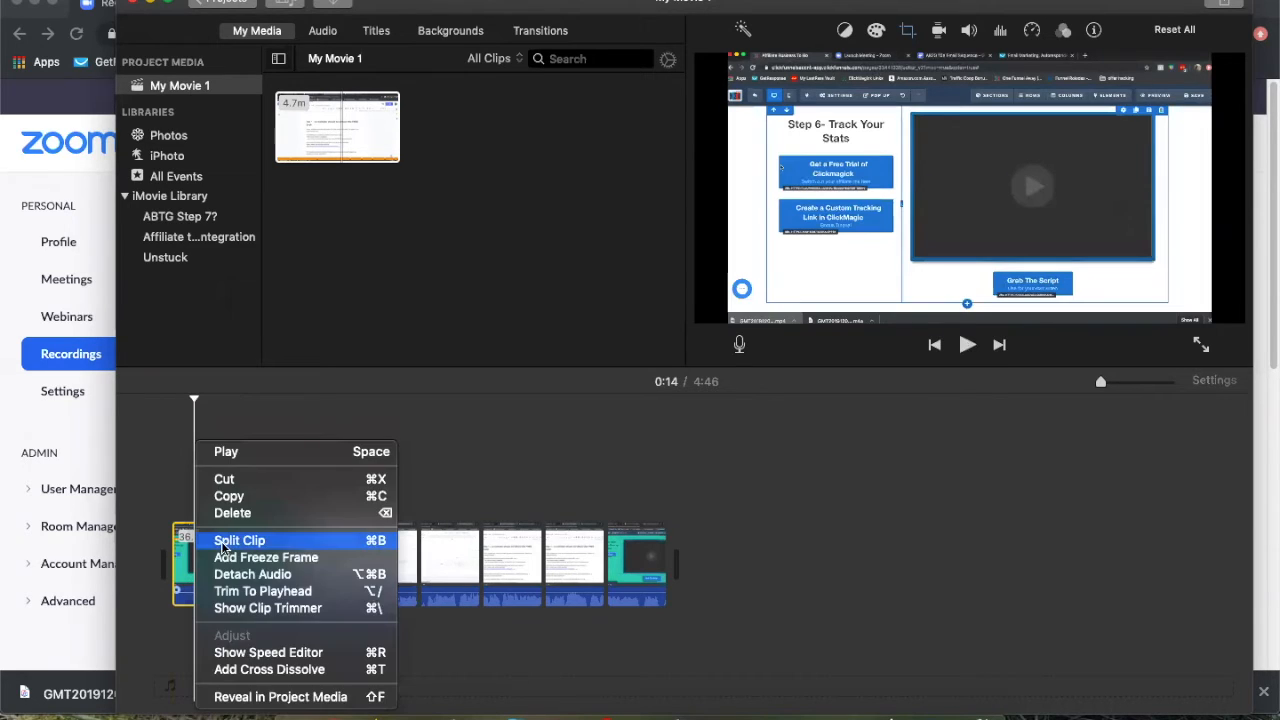
left_click(222, 542)
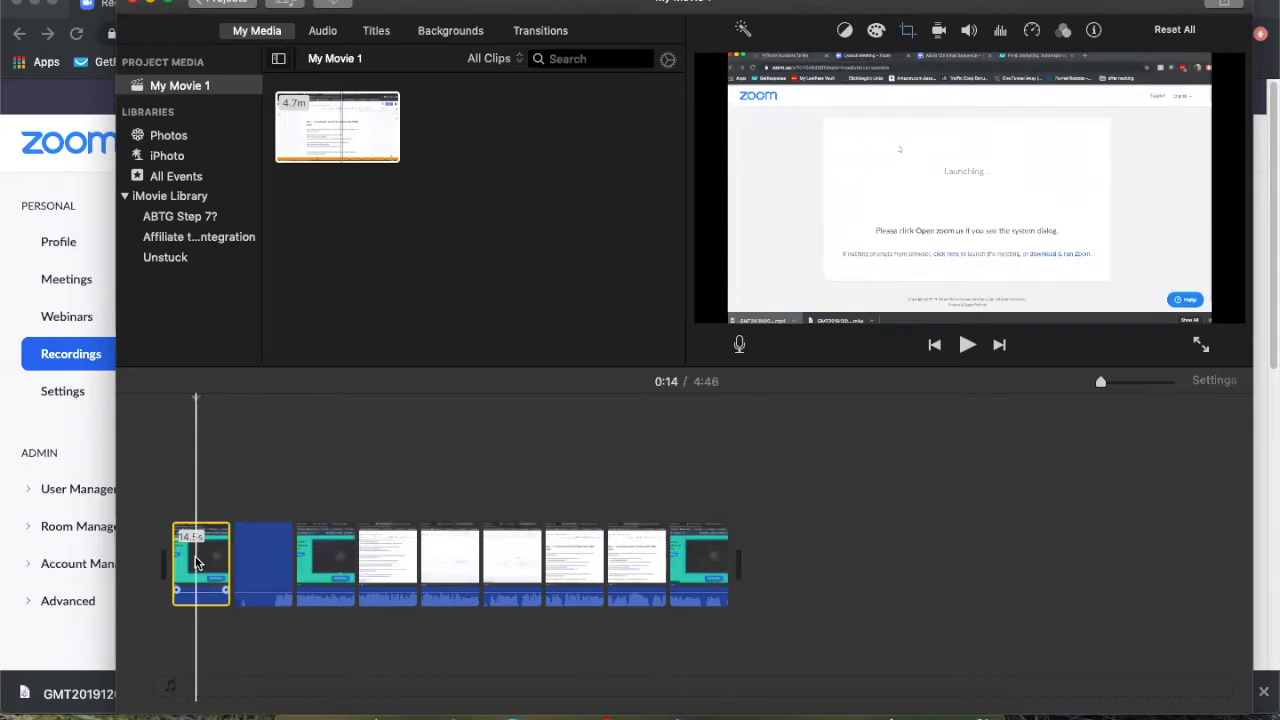
key("super+b")
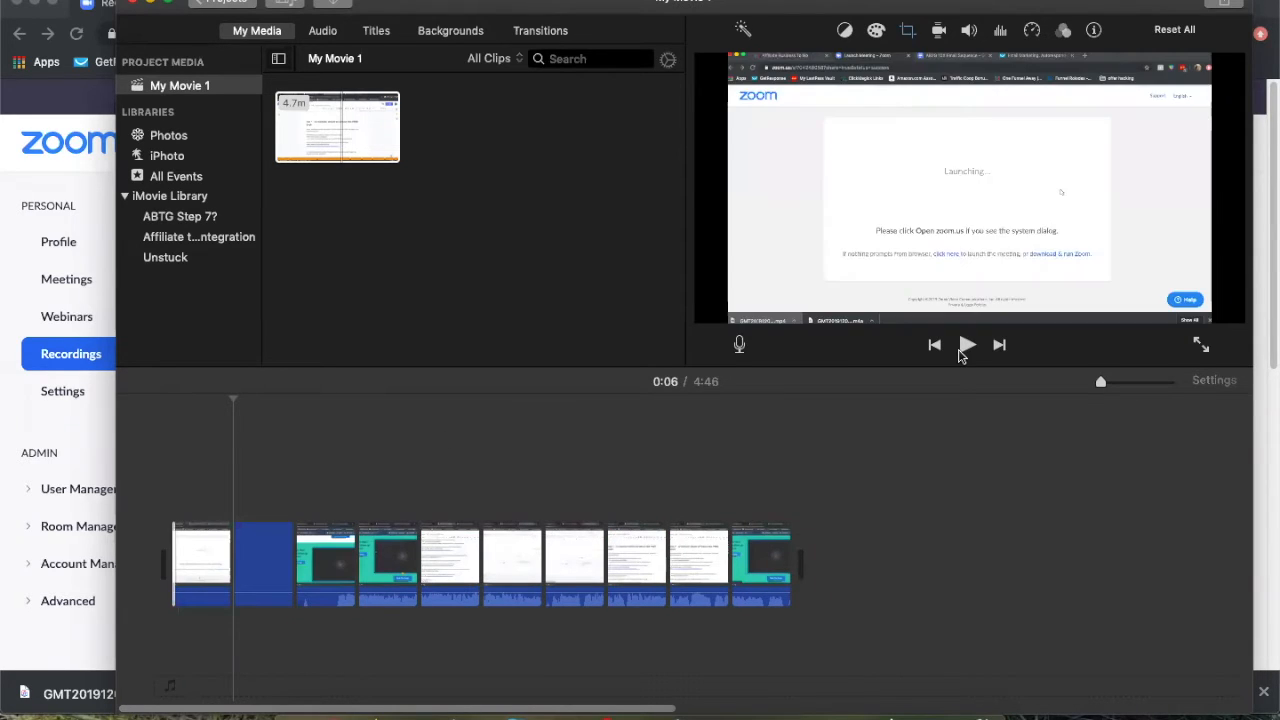
Play the opening footage and split the 22.3-second clip at 0:29, just before the Step 7 talk begins
left_click(967, 345)
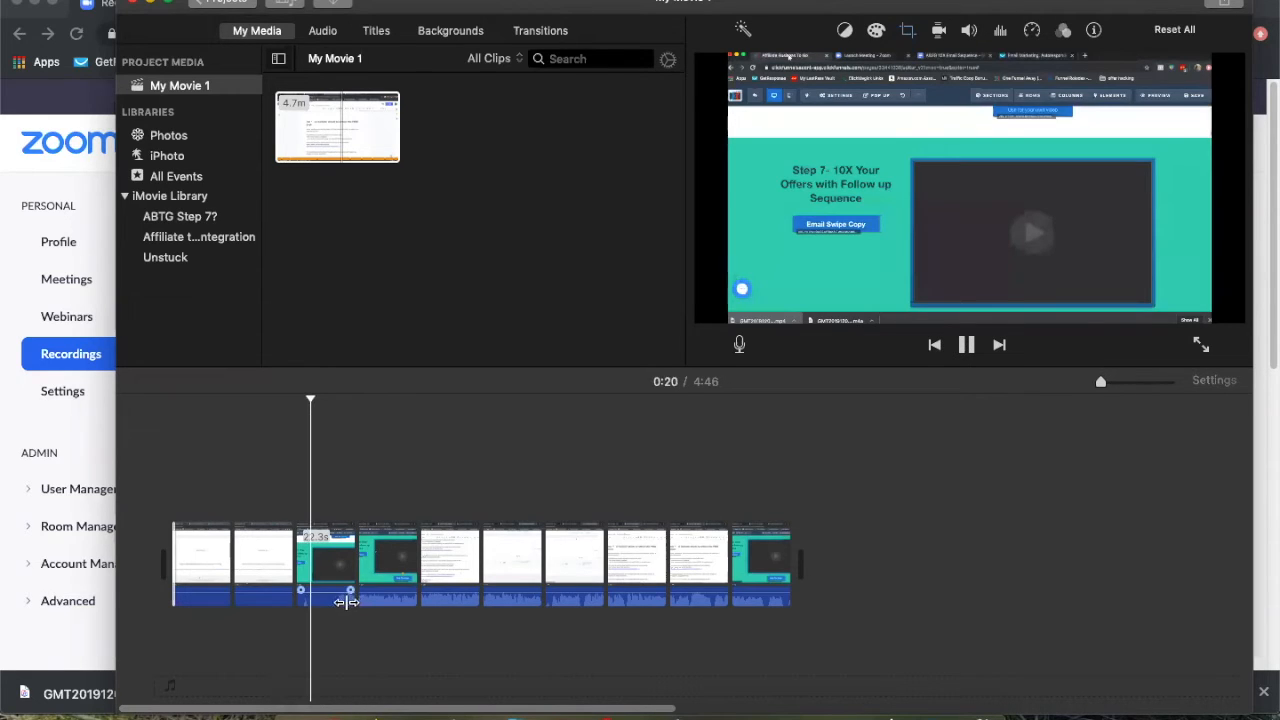
left_click(335, 582)
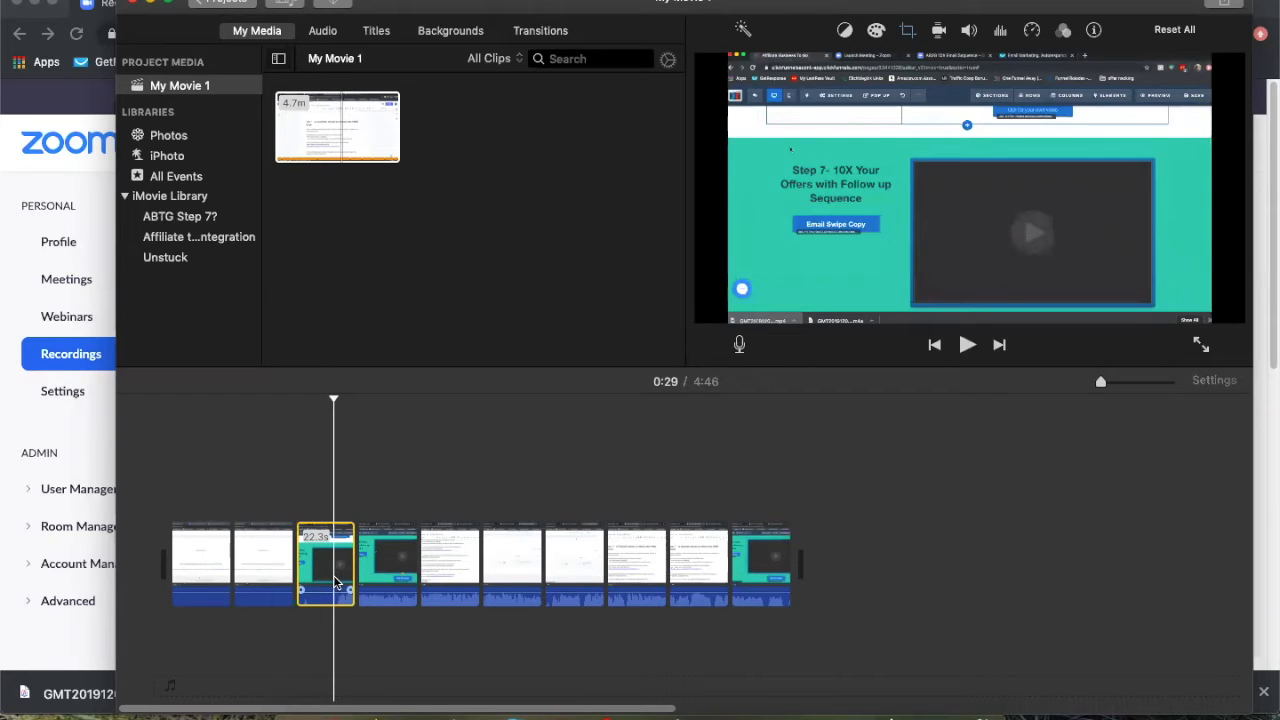
right_click(336, 582)
left_click(378, 540)
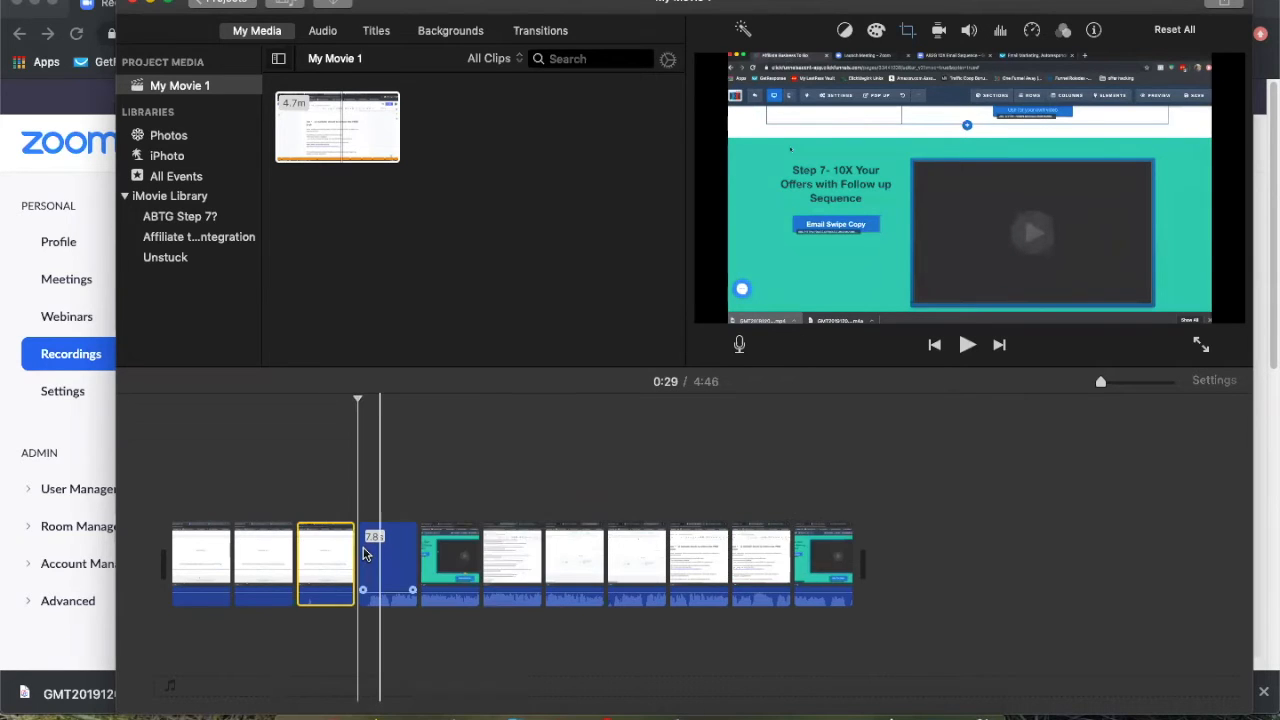
Delete the first three clips, which hold the unwanted footage at the start of the timeline
left_click(203, 590)
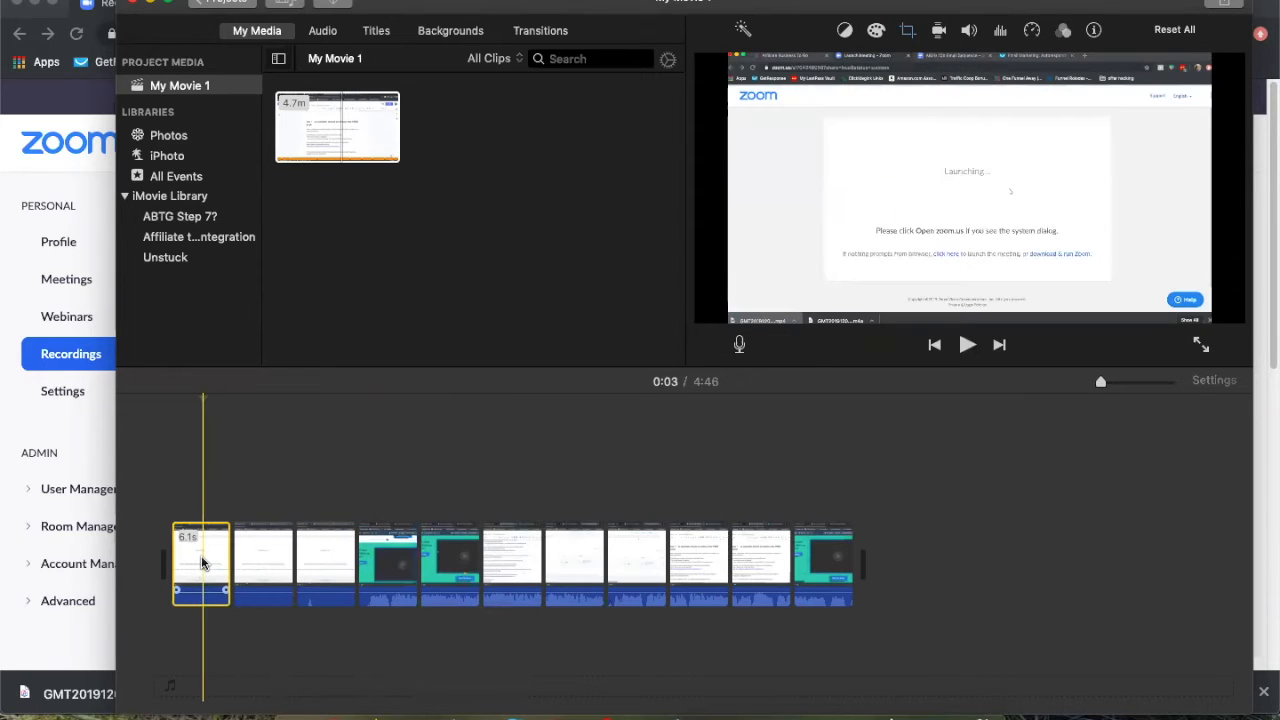
key("Delete")
left_click(201, 564)
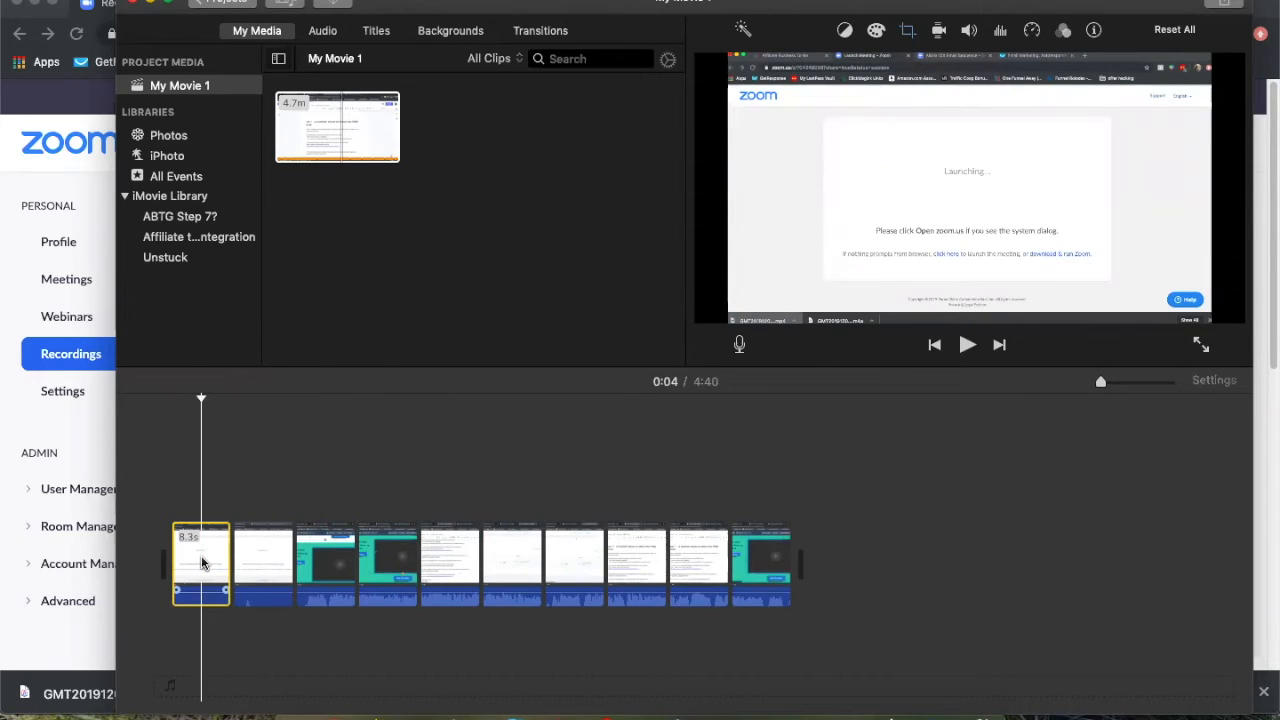
key("Delete")
key("Delete")
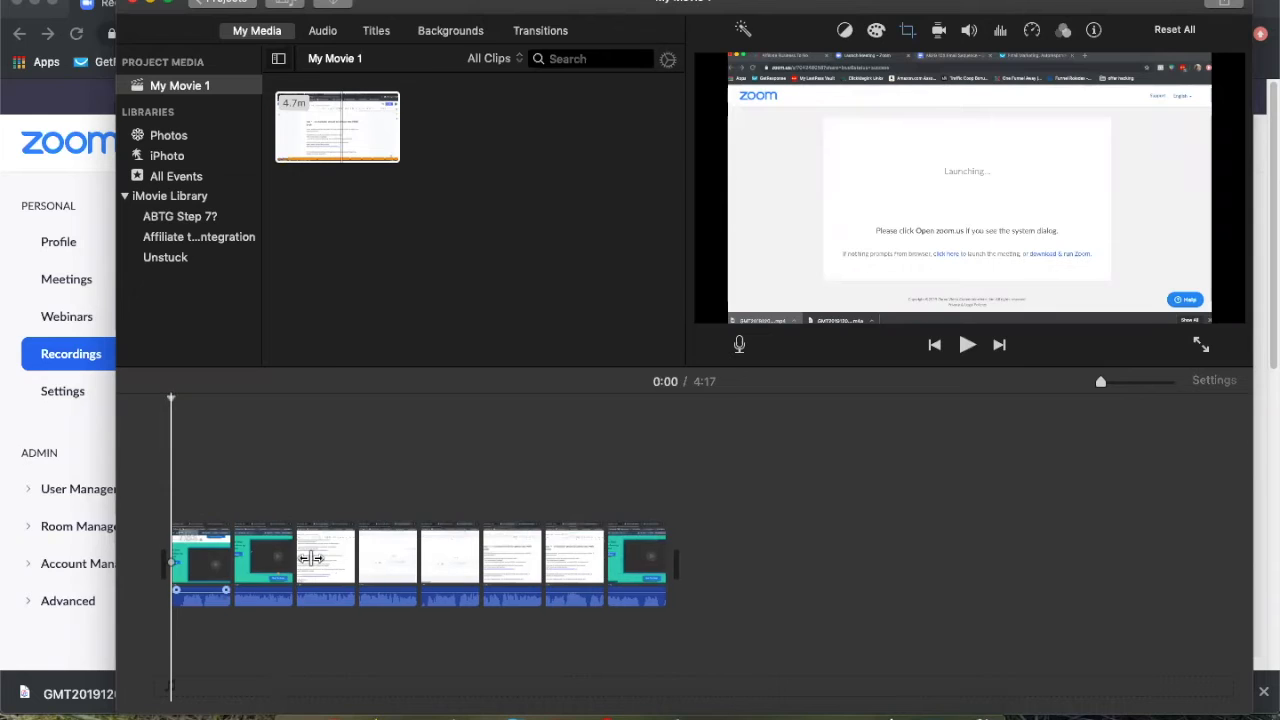
Split the 1.2-minute clip at 1:53 and delete the short leftover clip at the end of the timeline
left_click(330, 565)
right_click(332, 566)
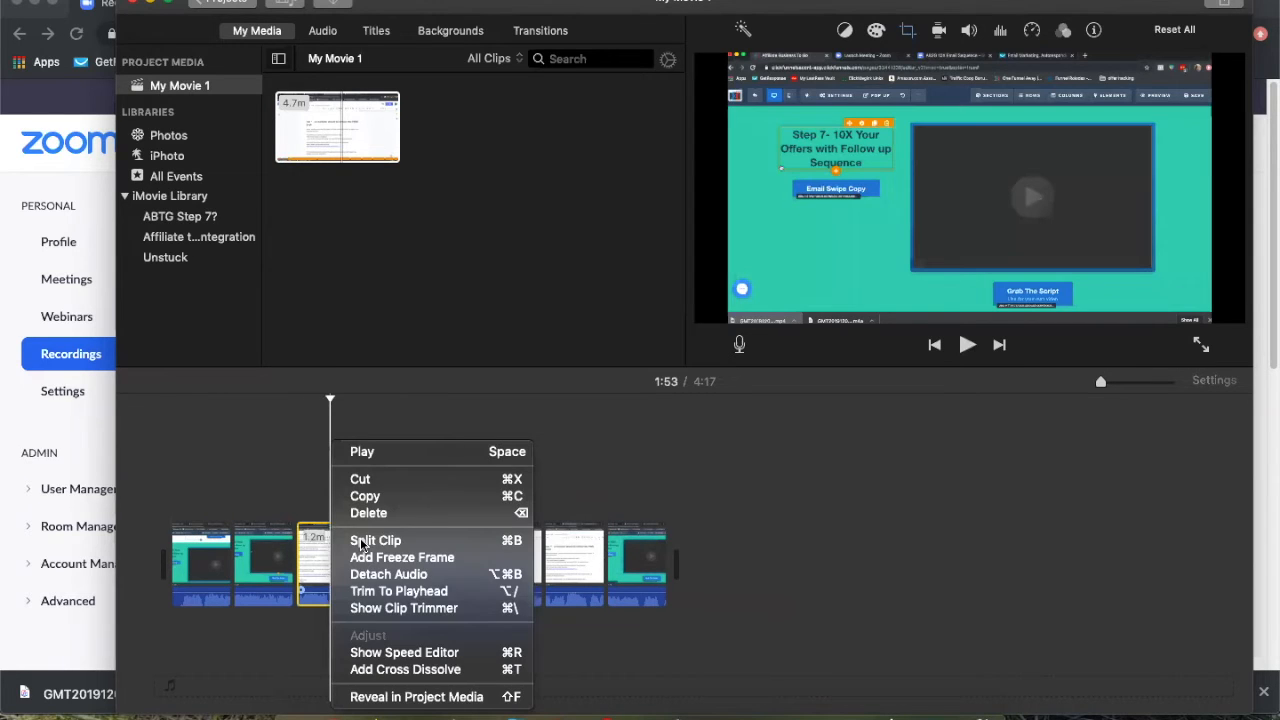
left_click(362, 541)
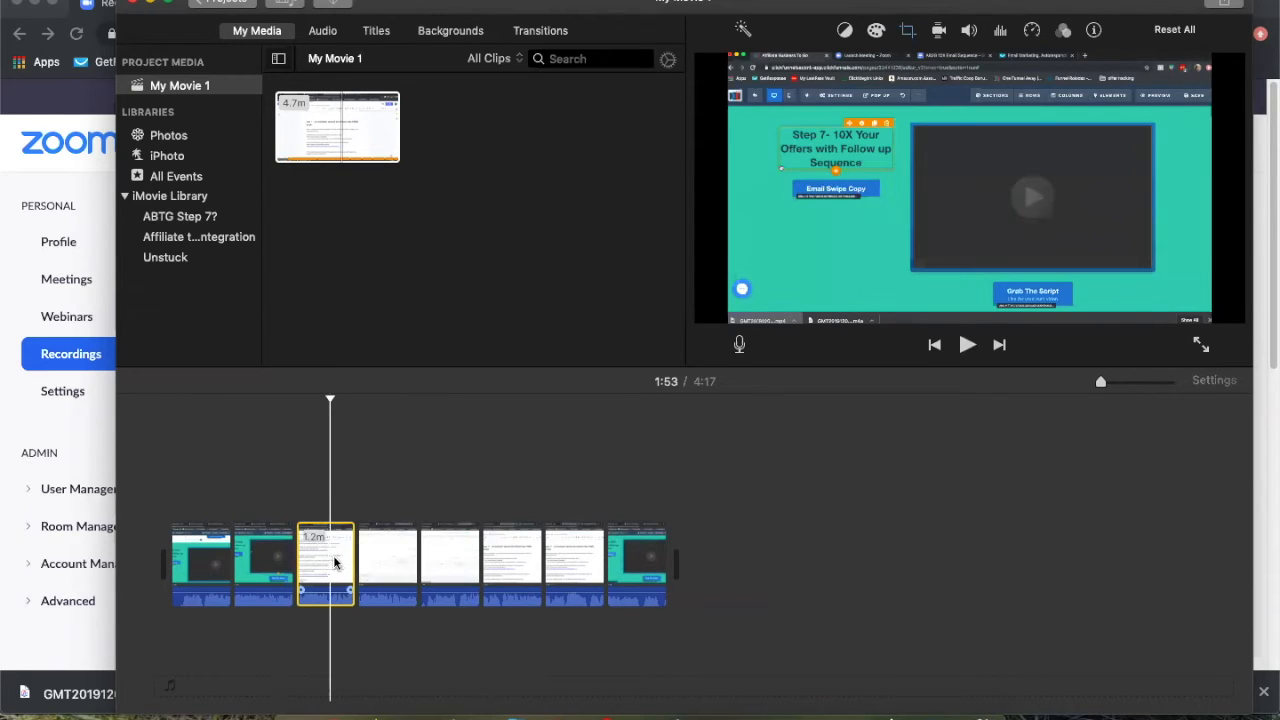
right_click(333, 565)
left_click(360, 541)
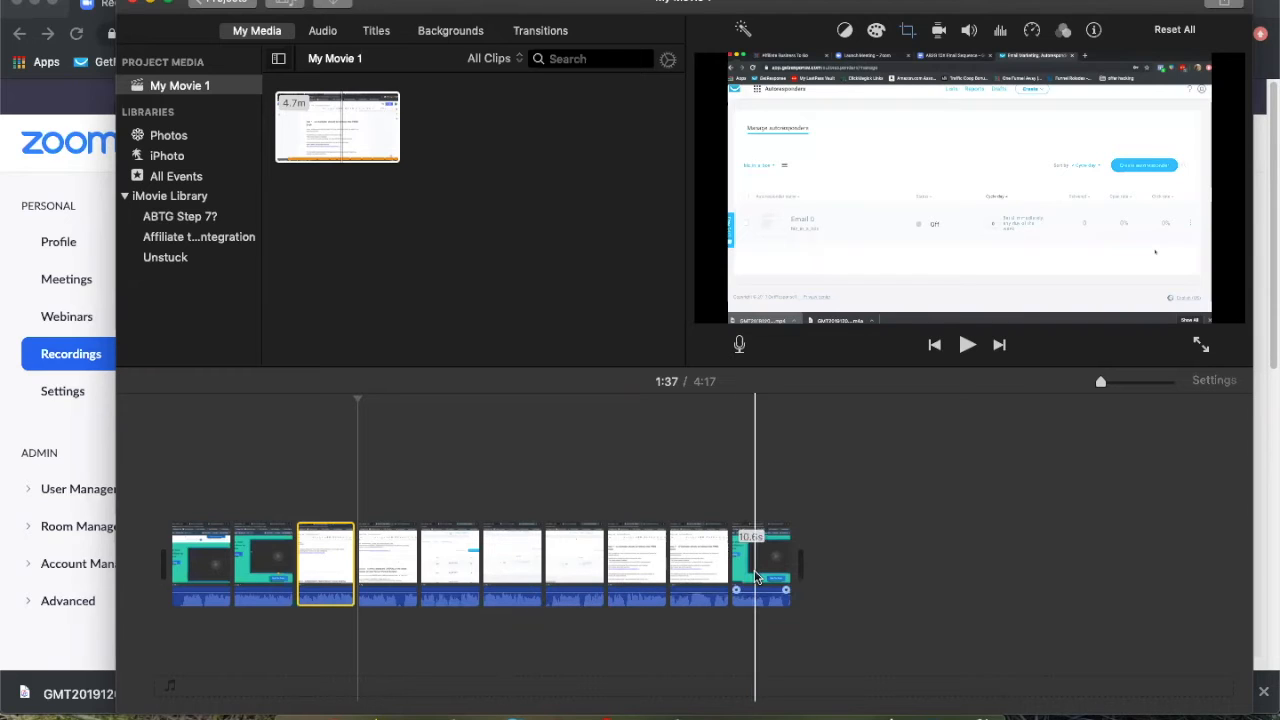
left_click(880, 573)
key("Delete")
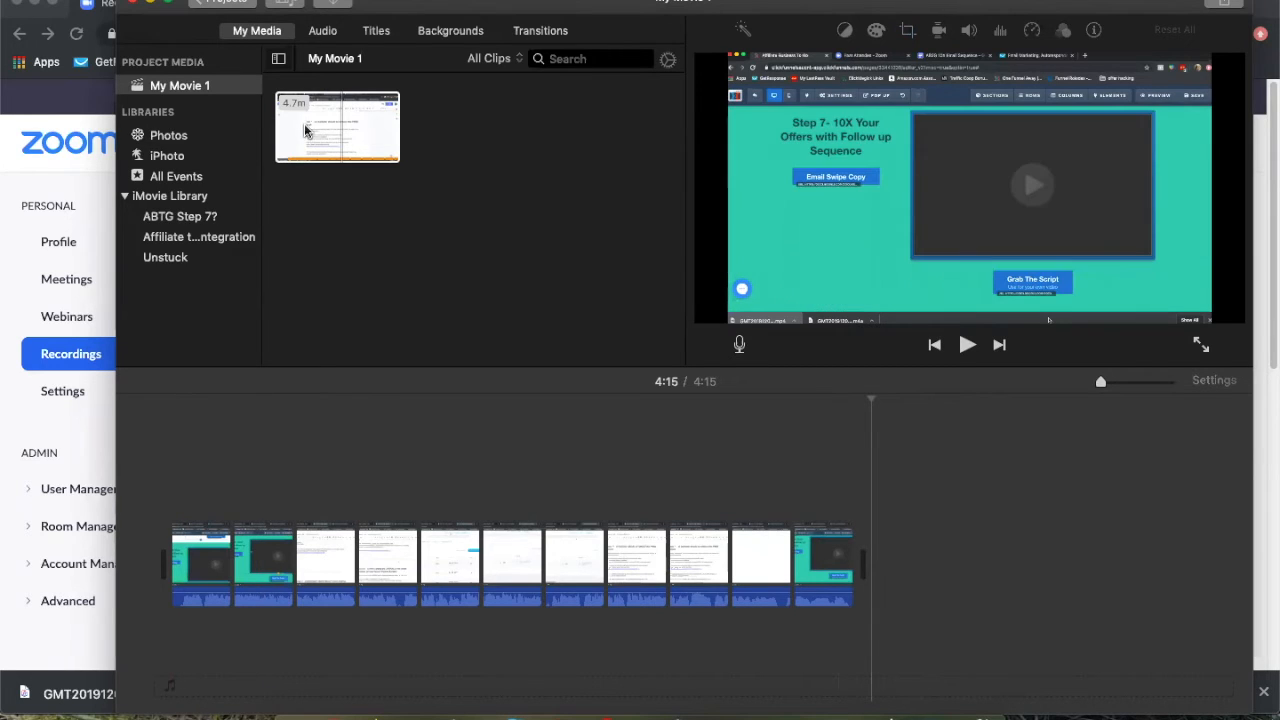
Return to the project overview and save the project under the name Affiliate Biz To Go Step 7
left_click(220, 2)
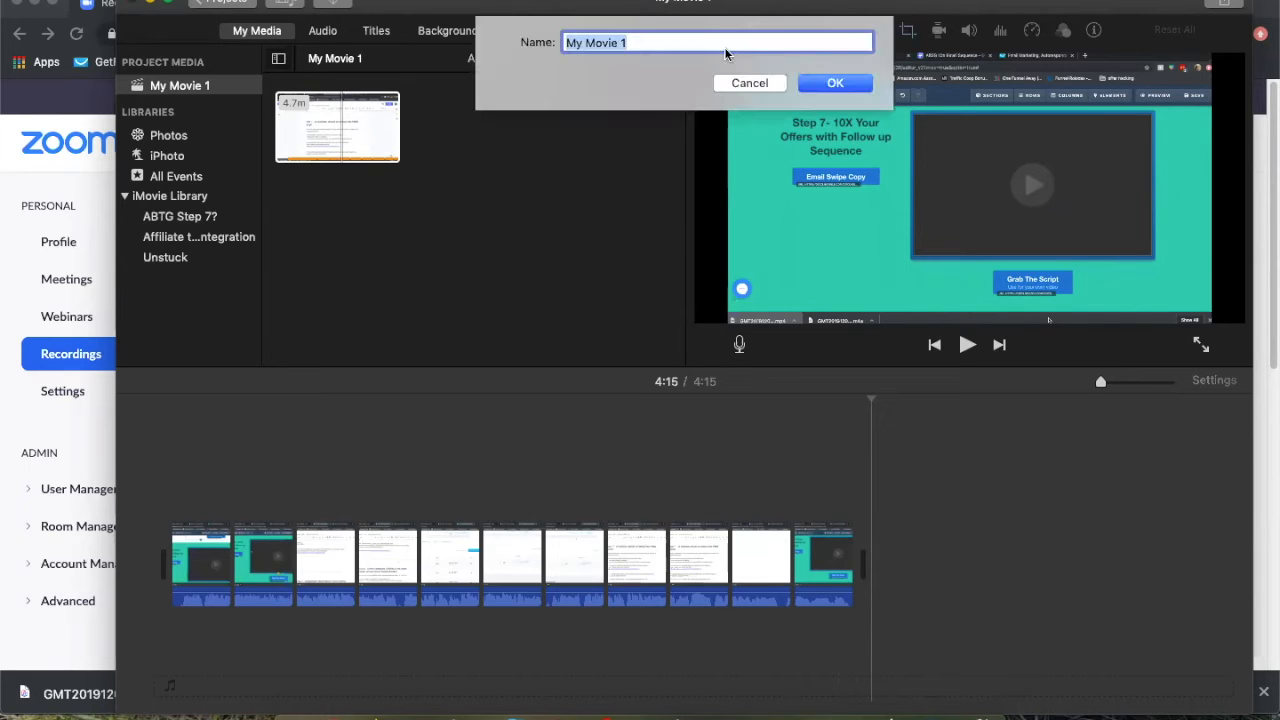
type("Affiliate Biz To Go Step 7")
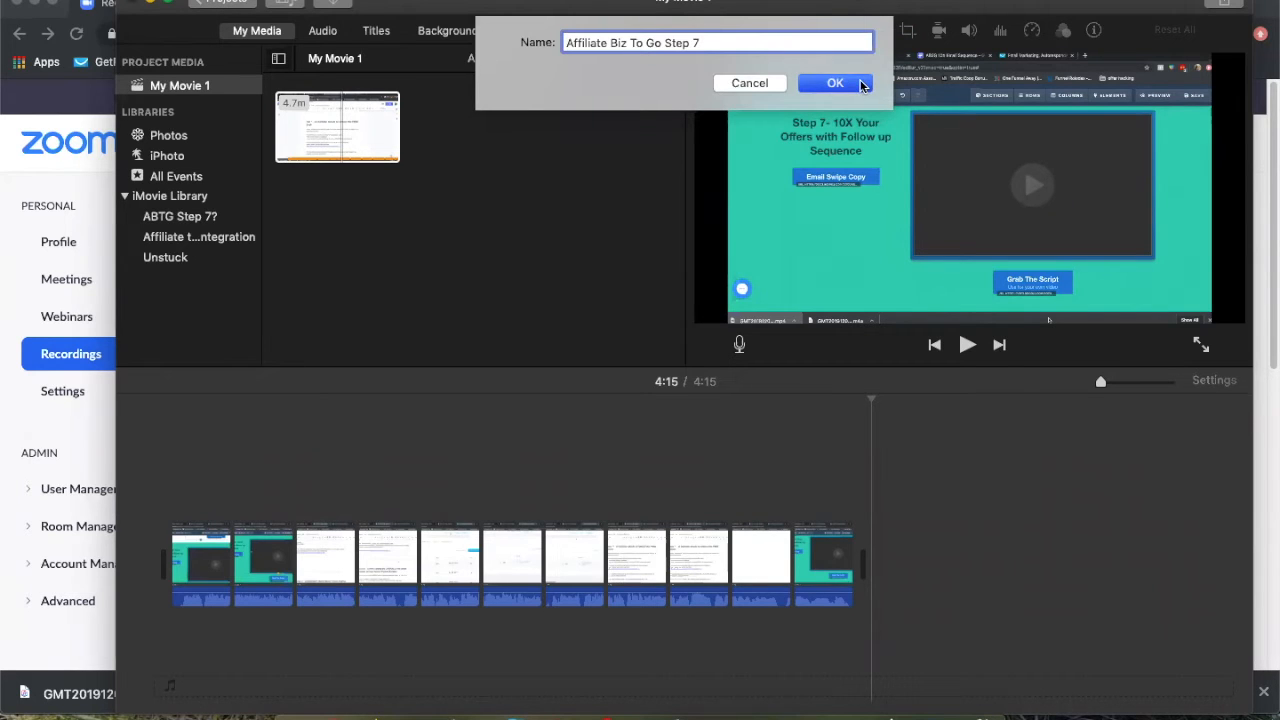
left_click(862, 84)
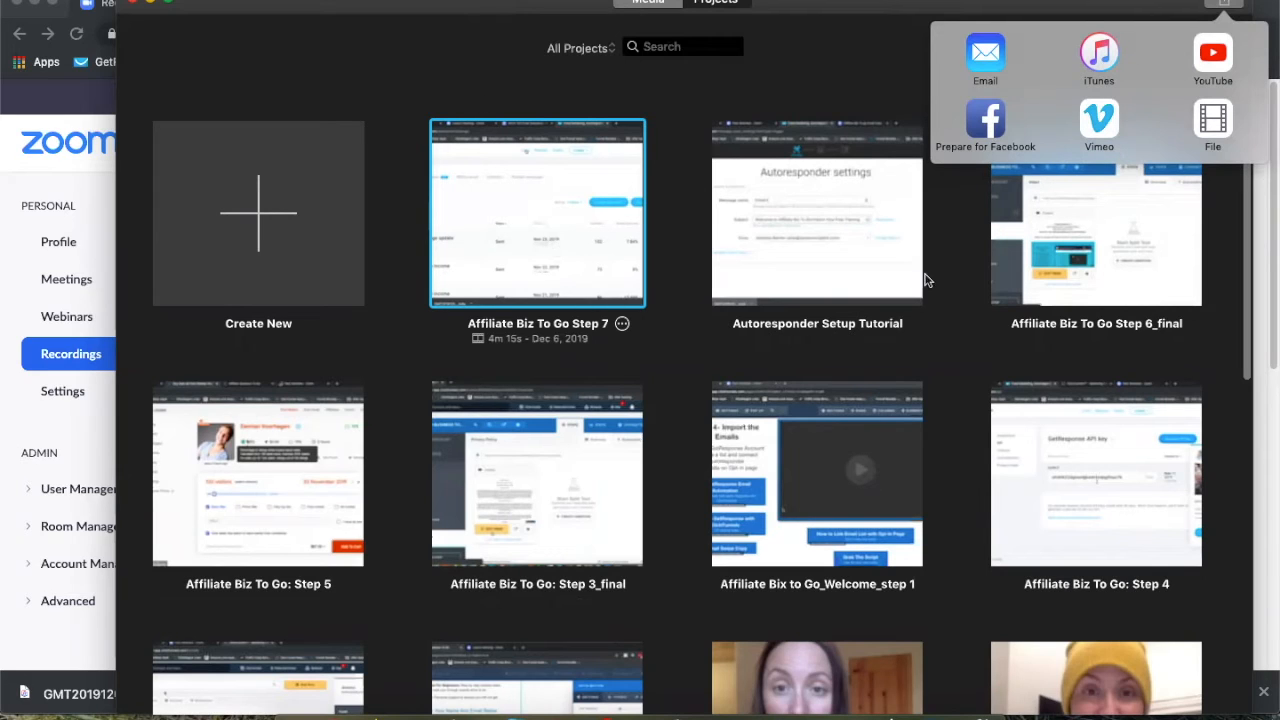
Export the project as a 720p video file named "Affiliate Biz To Go Step 7_" in the Affiliate Biz To Go folder
left_click(577, 158)
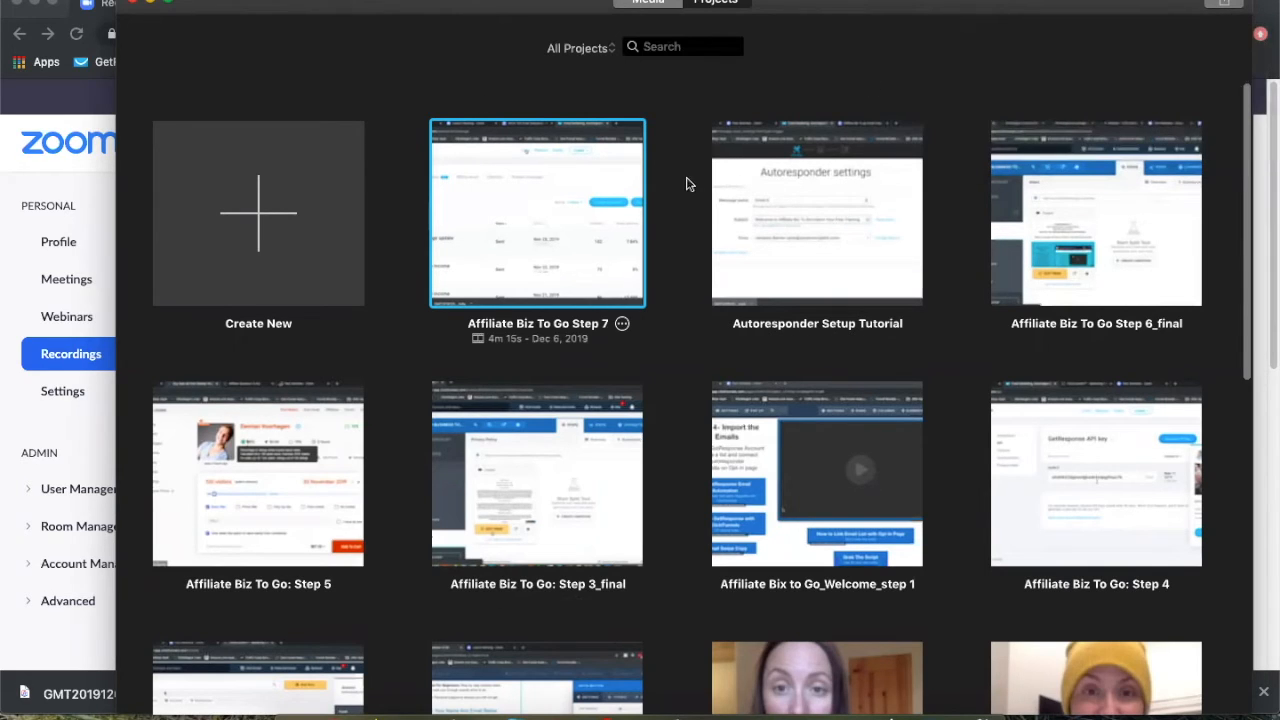
left_click(1224, 4)
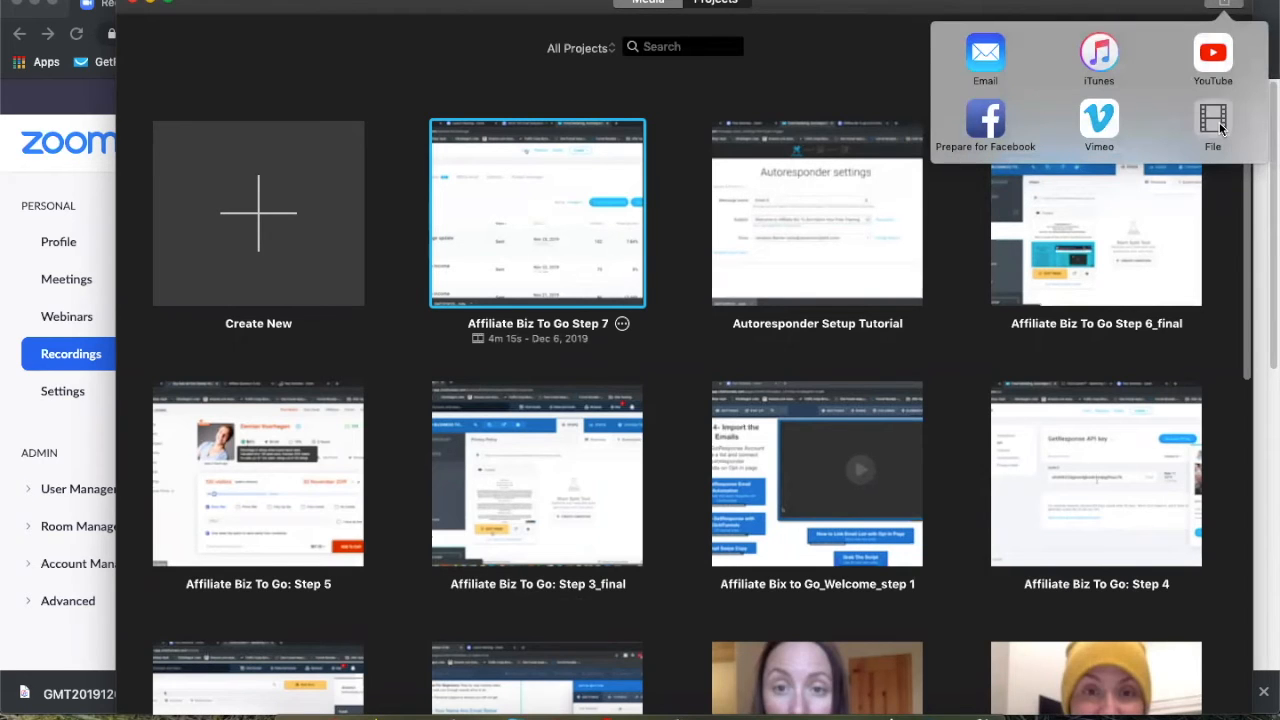
left_click(1219, 122)
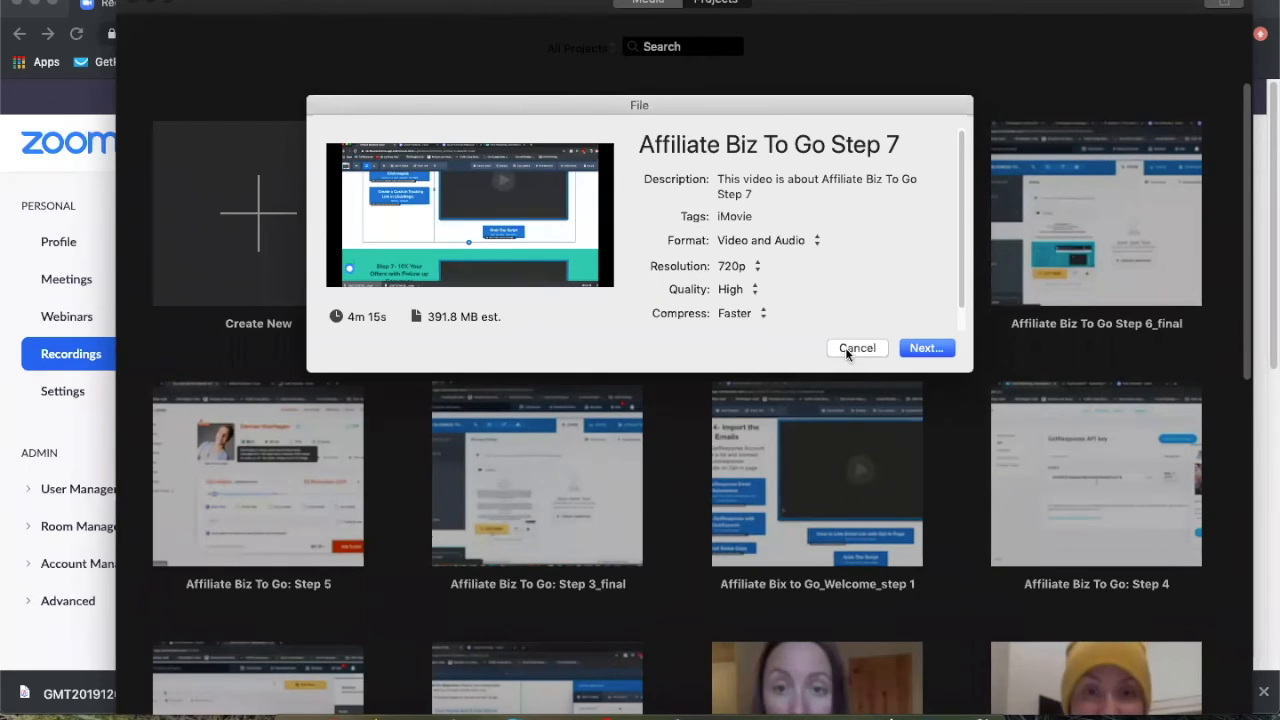
left_click(938, 348)
left_click(723, 133)
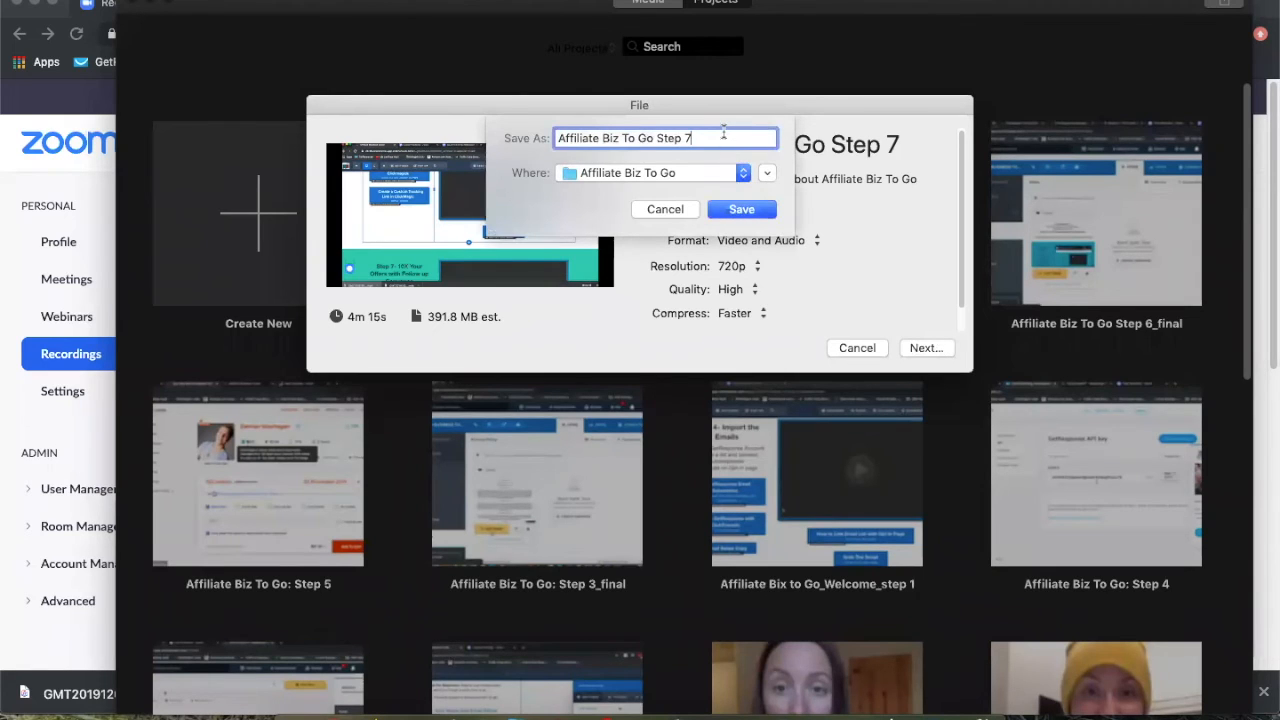
type("_")
left_click(737, 211)
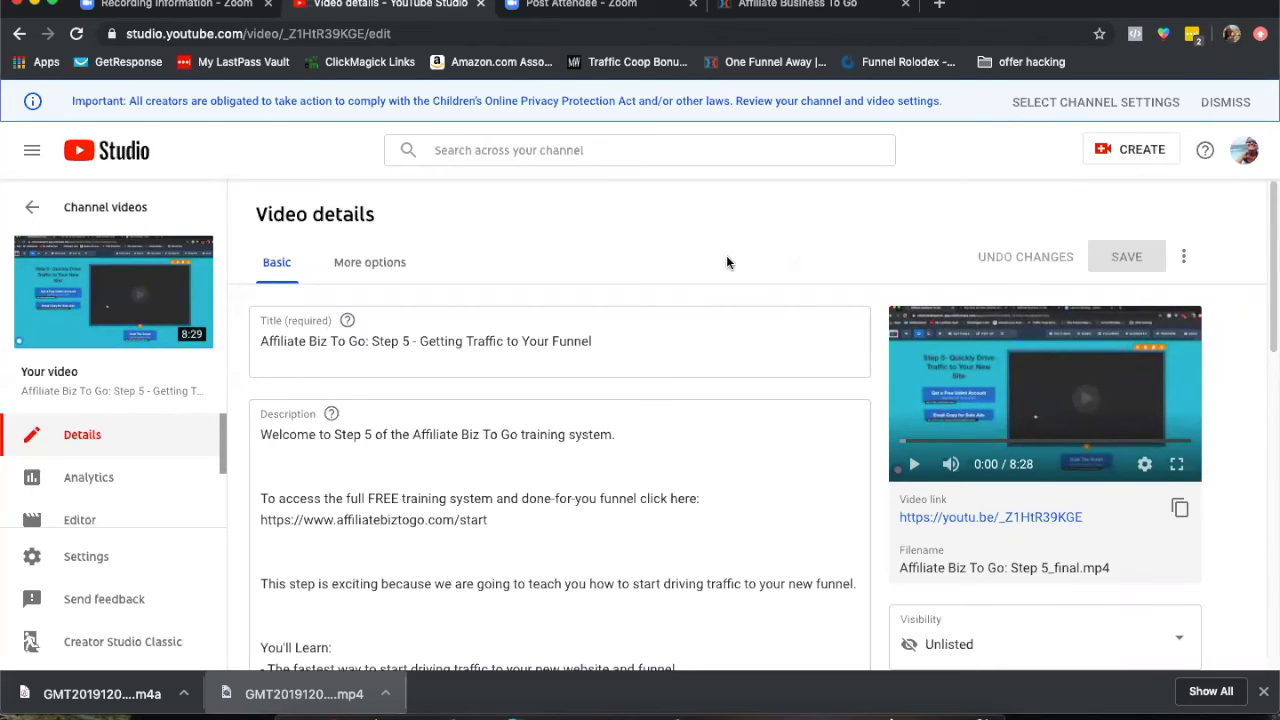
In YouTube Studio, start a video upload and choose ABTGstep7.mp4 from the Affiliate Biz To Go folder on the Desktop
left_click(1122, 150)
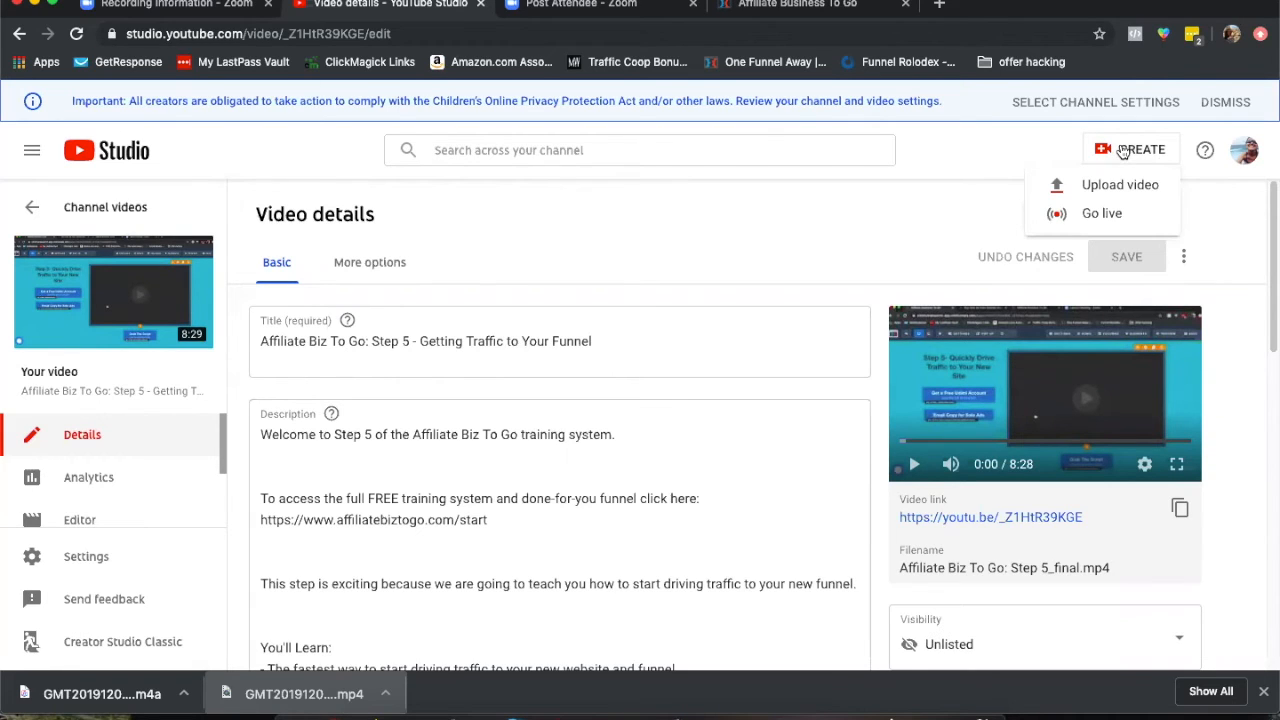
left_click(1112, 187)
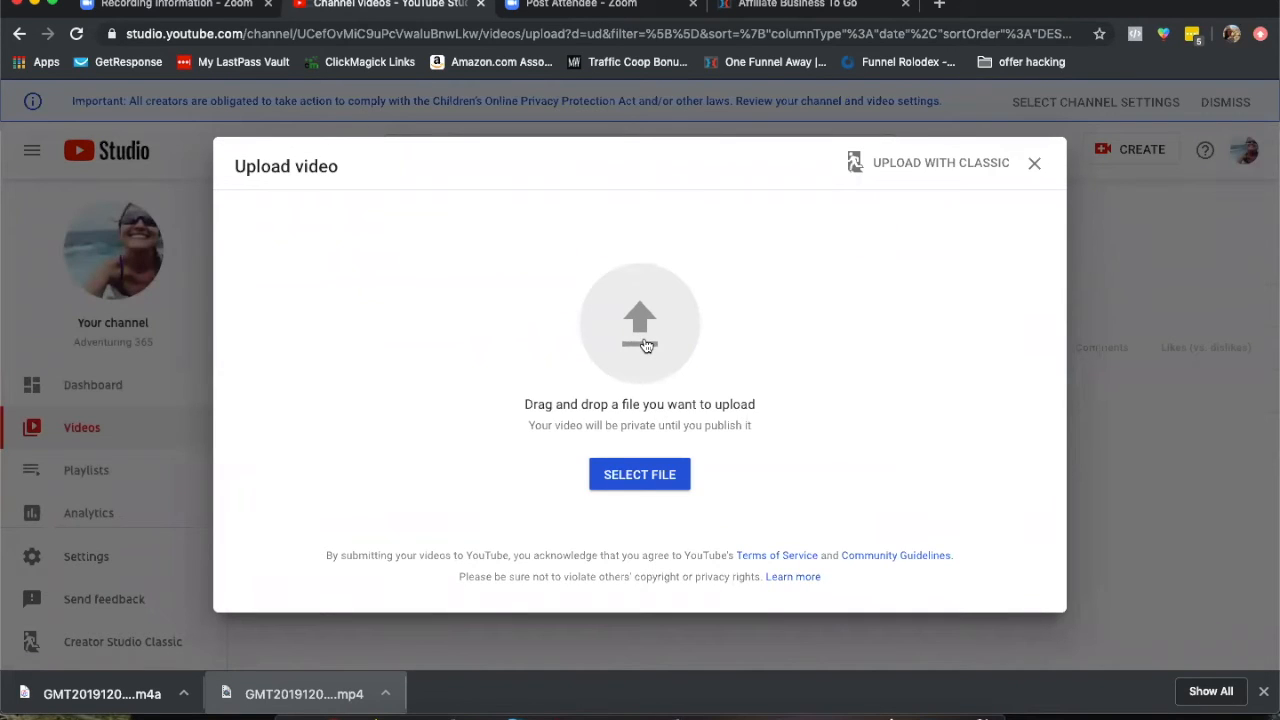
left_click(637, 475)
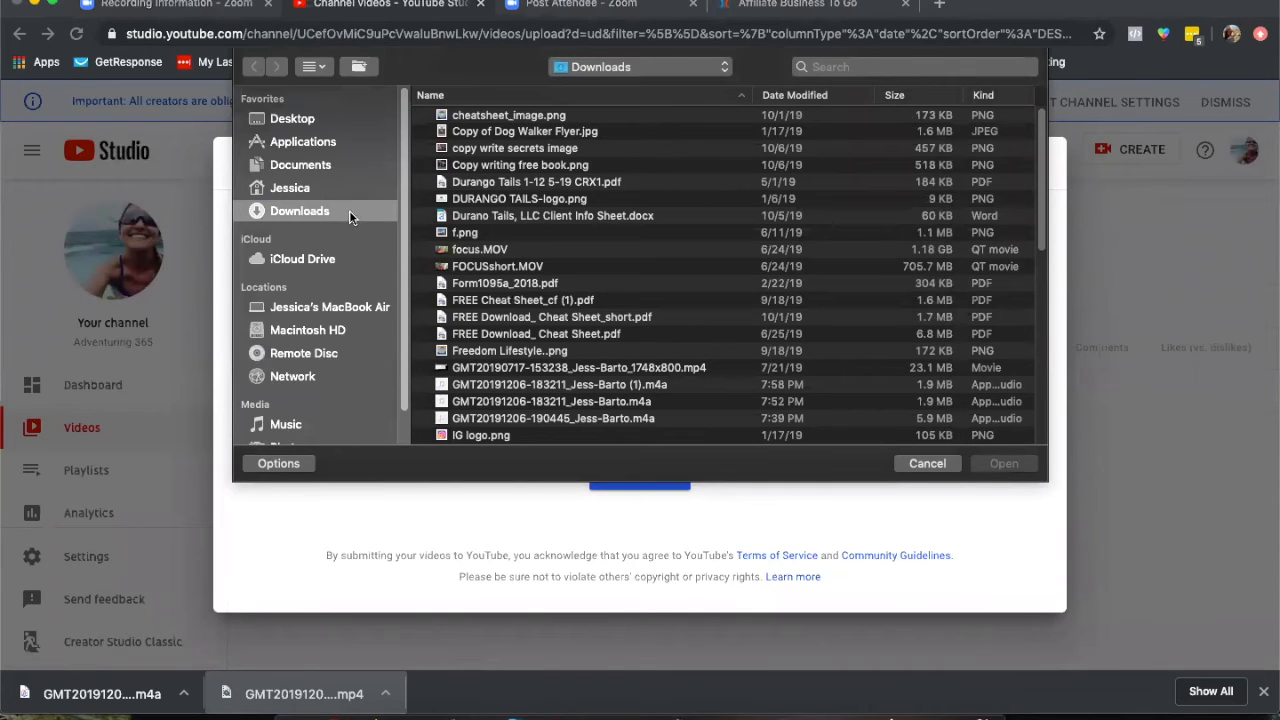
left_click(293, 119)
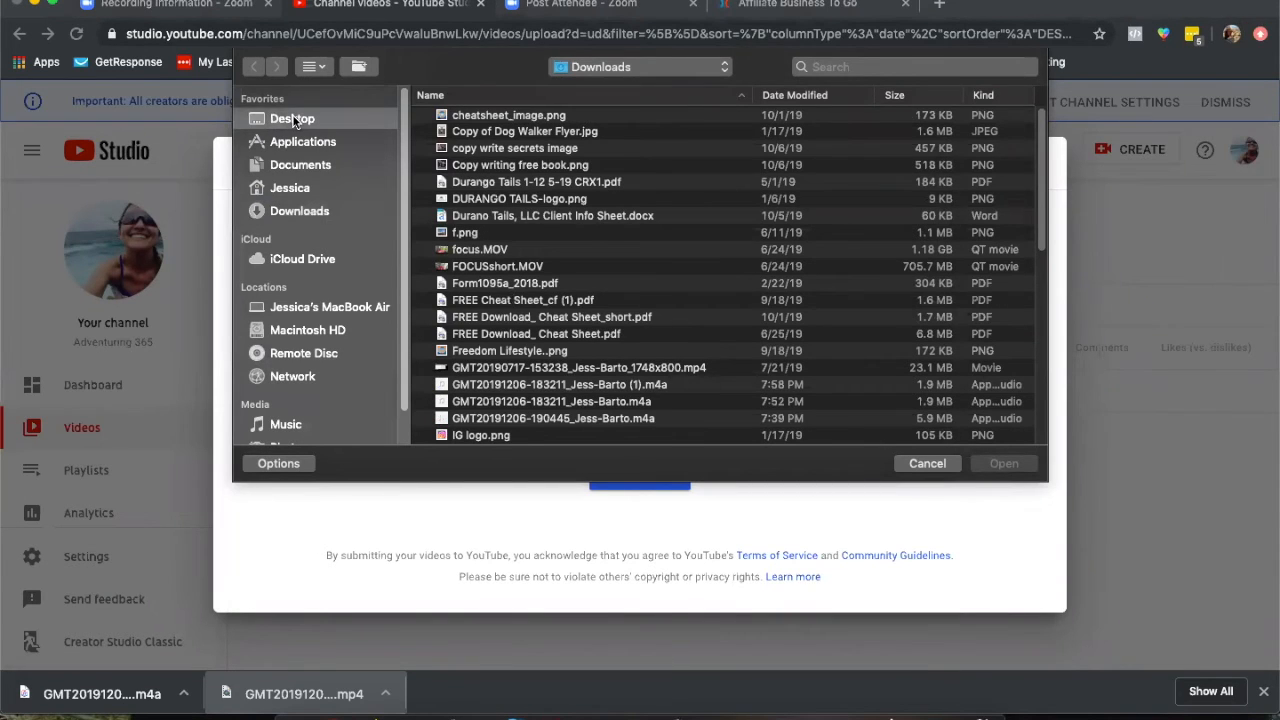
left_click(510, 120)
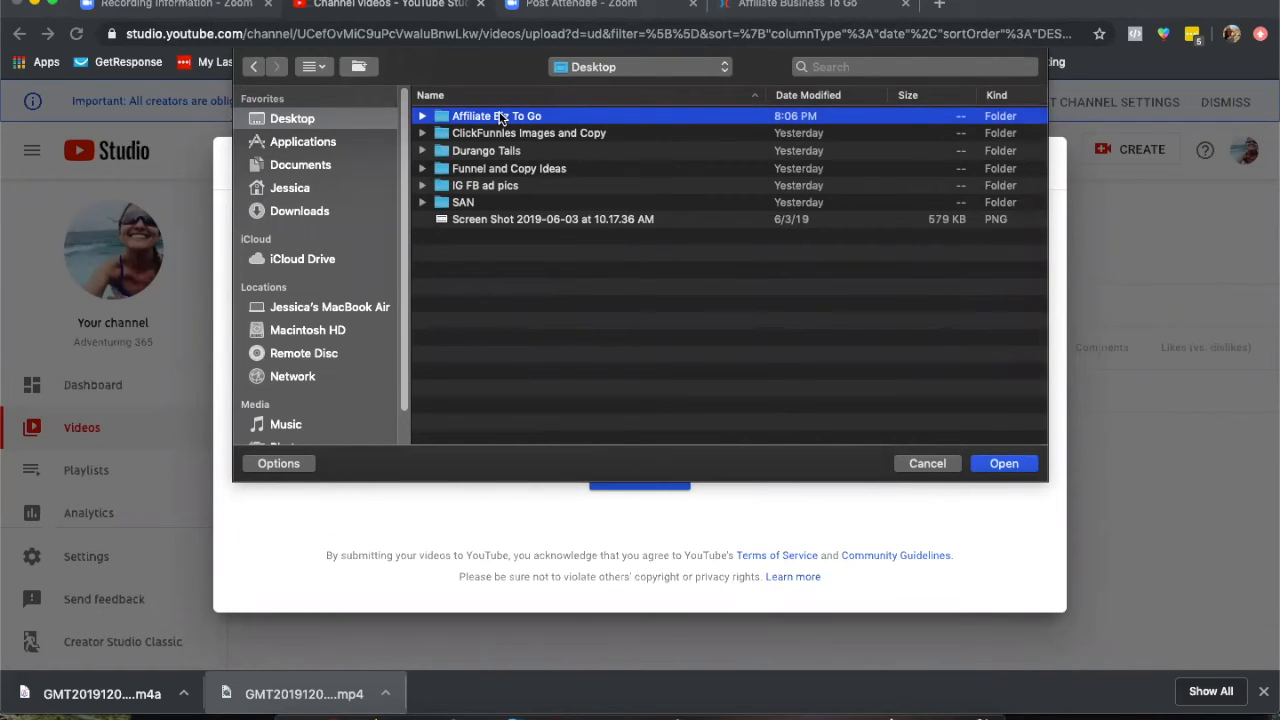
double_click(500, 117)
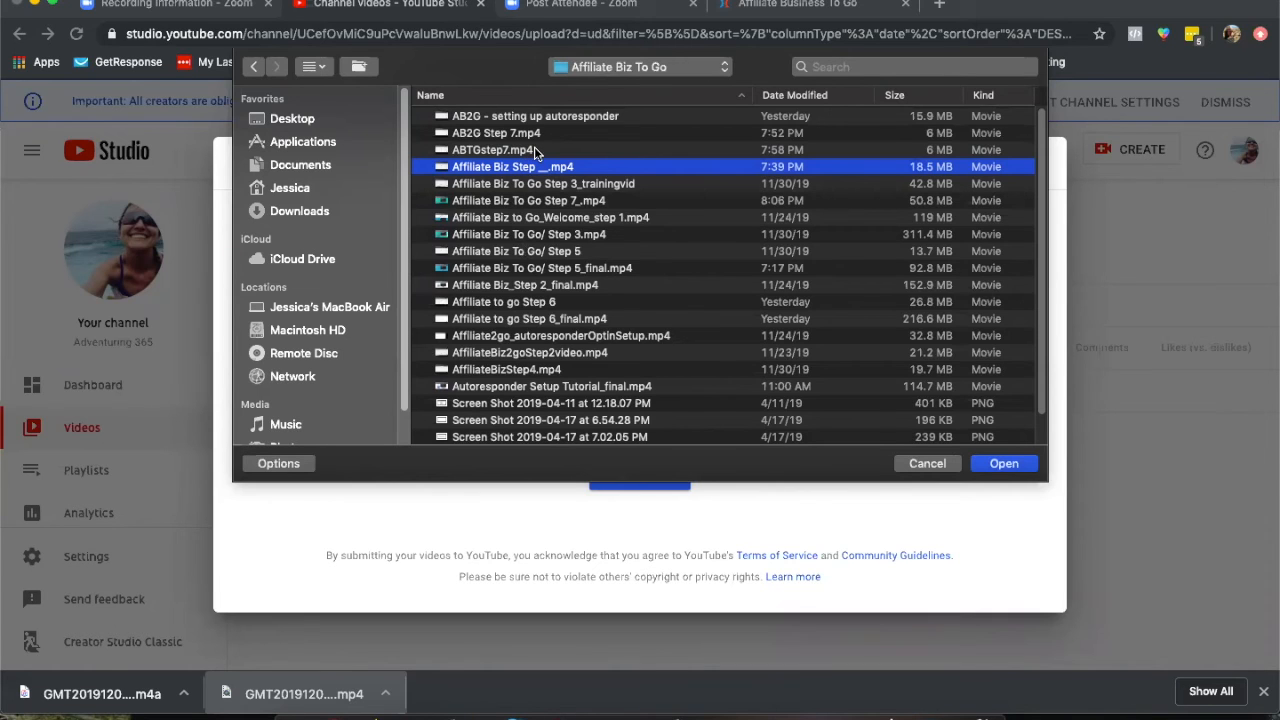
double_click(534, 150)
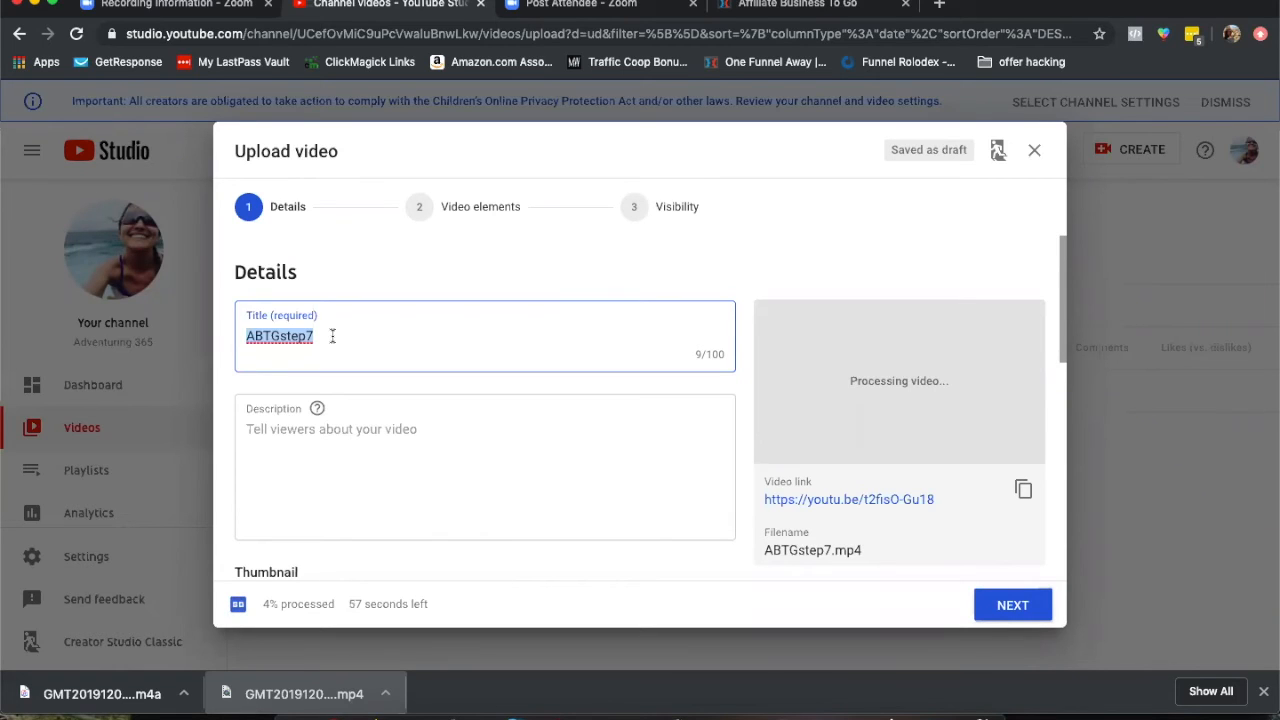
Replace the uploaded video's title with Affiliate Biz To Go
type("Affili")
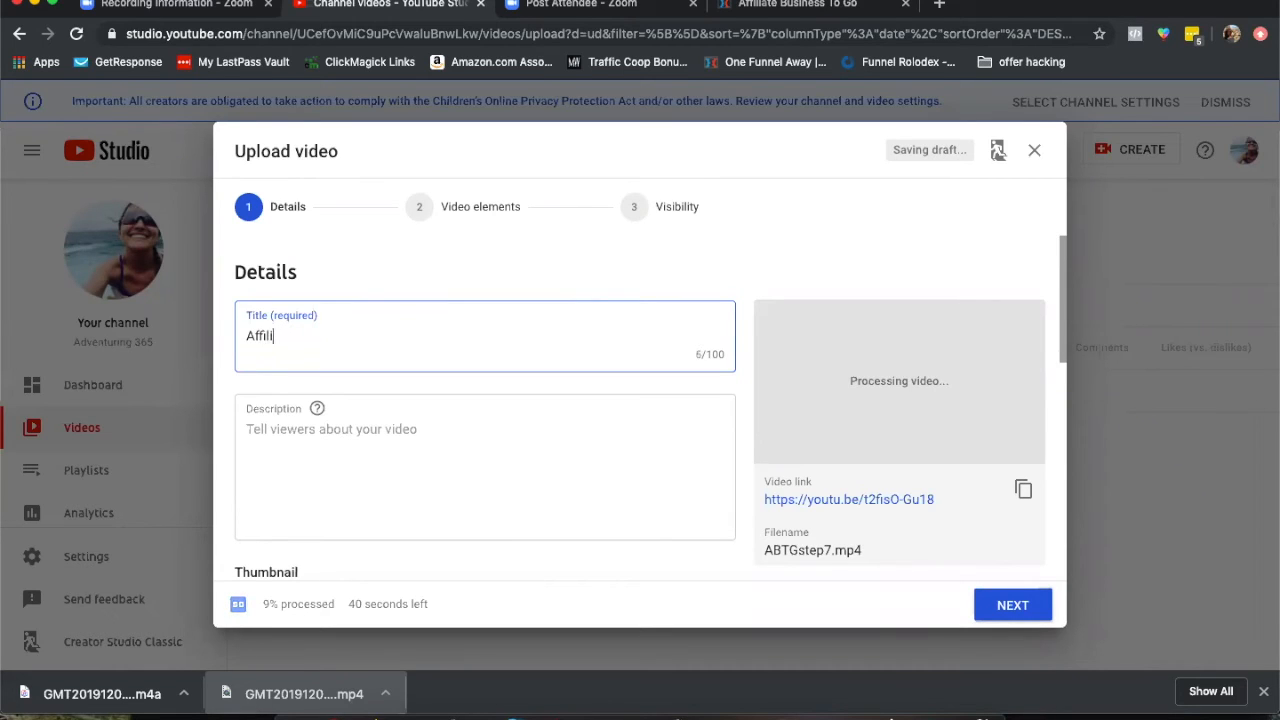
type("ate Biz To Go")
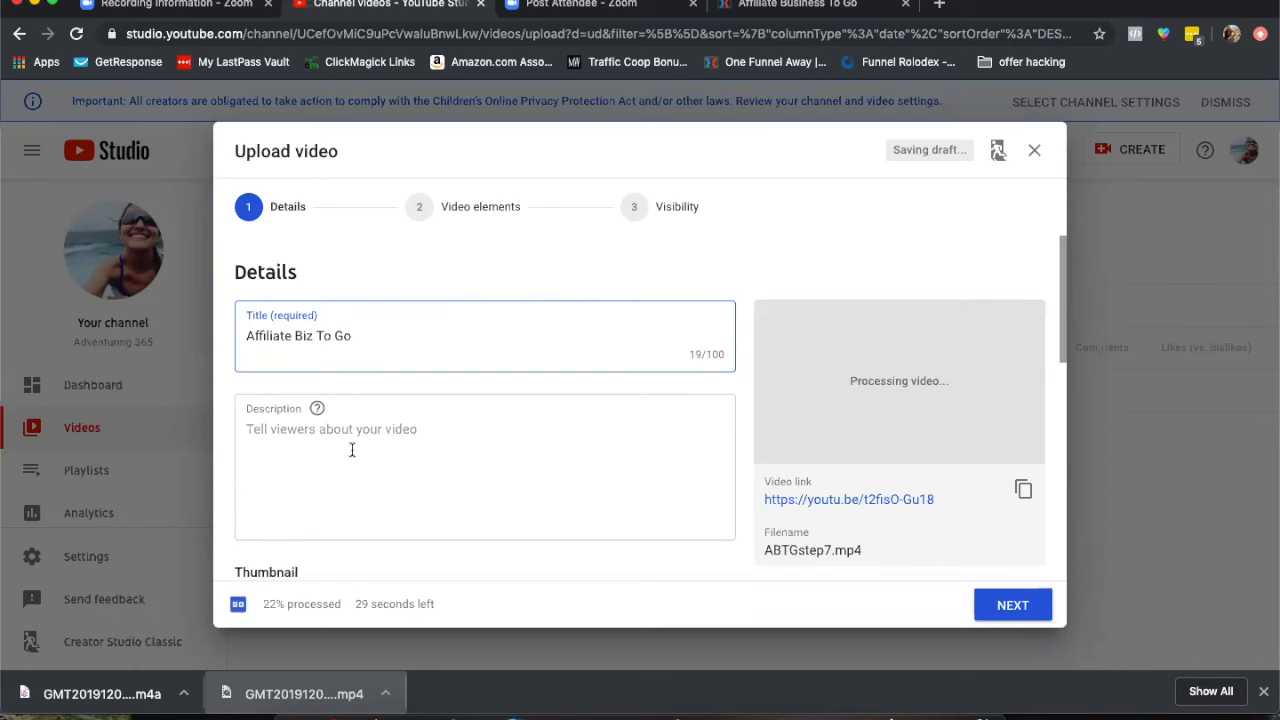
left_click(360, 455)
scroll(358, 445, "down", 2)
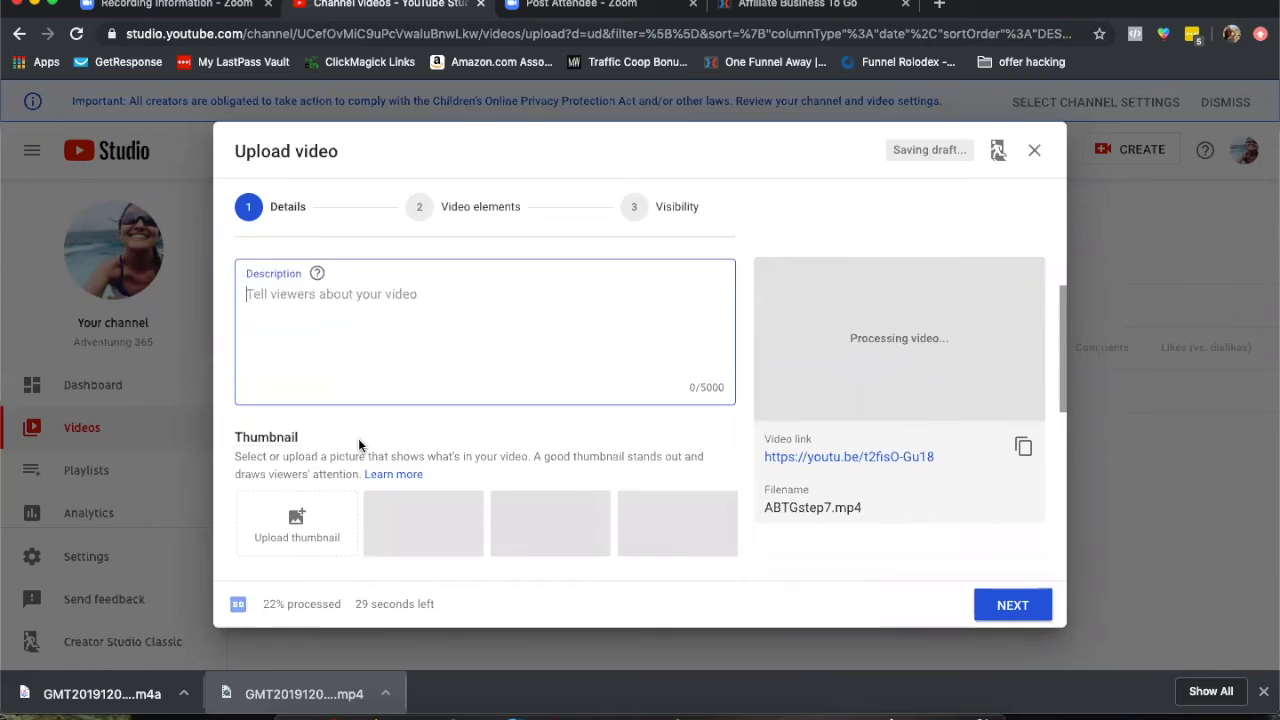
scroll(358, 445, "down", 2)
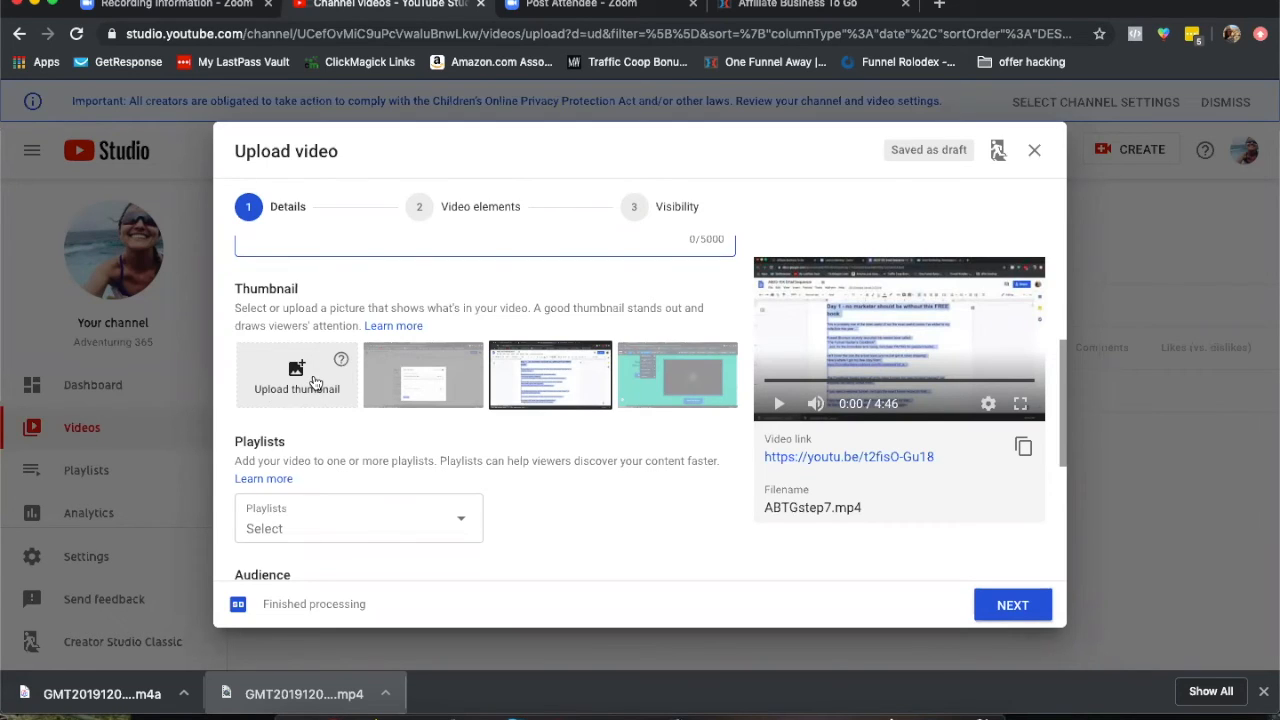
Choose the suggested thumbnail showing the teal funnel page for the video and review the playlist and audience options
left_click(692, 370)
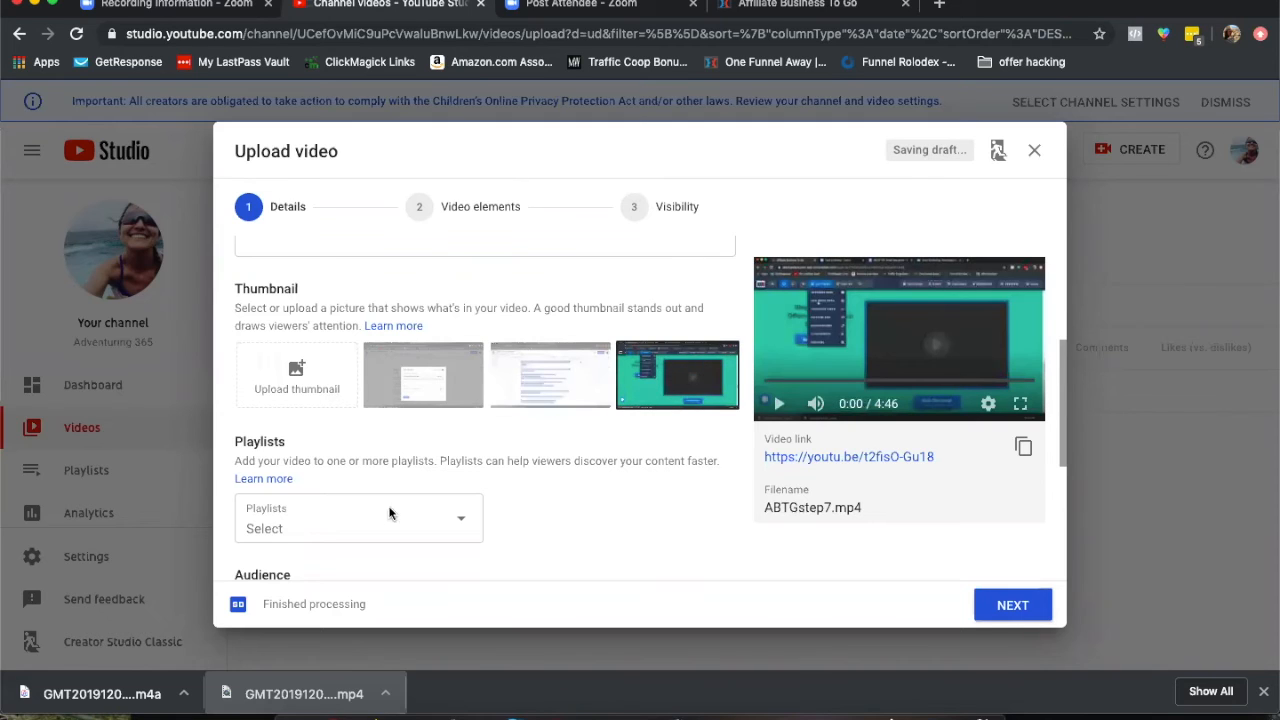
scroll(388, 515, "down", 4)
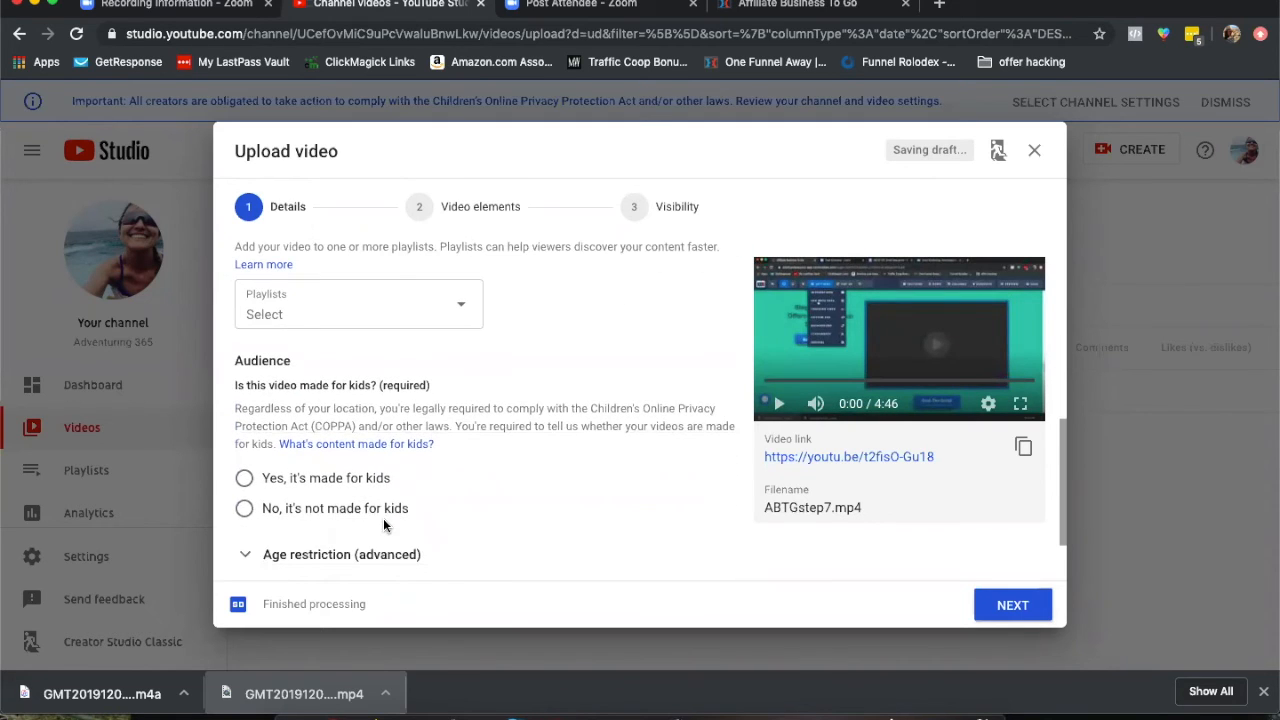
scroll(383, 518, "down", 1)
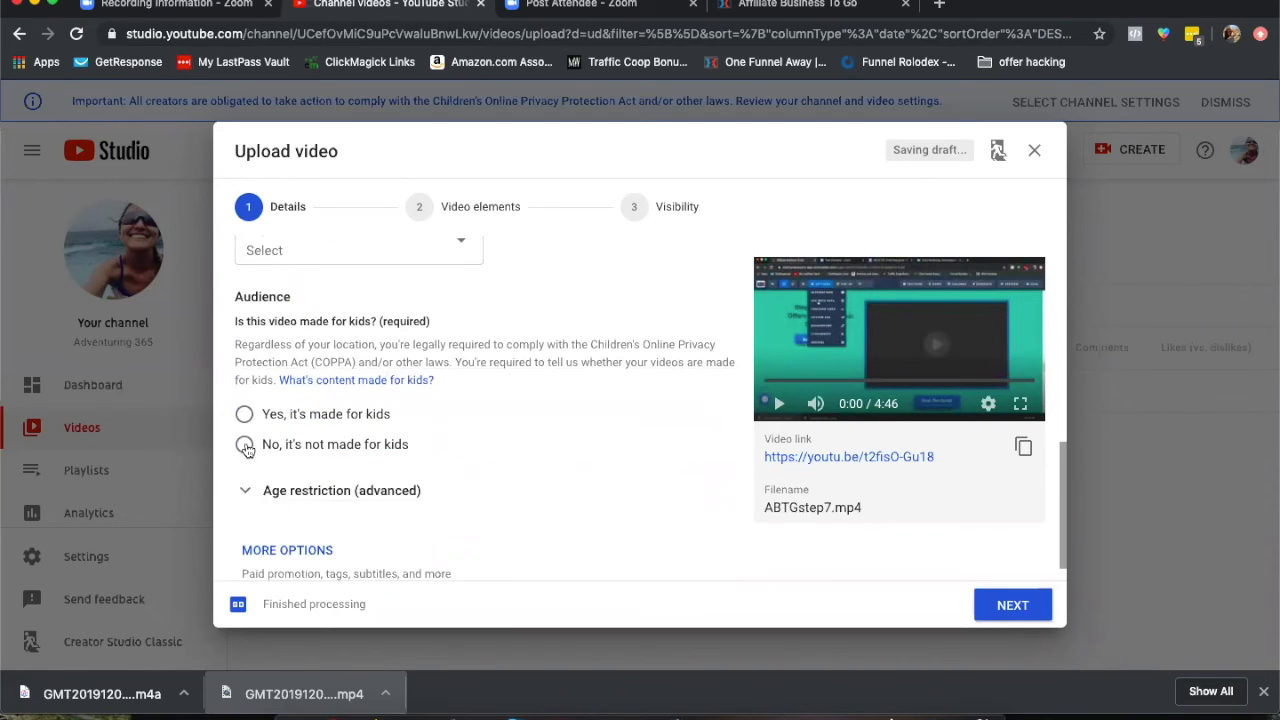
scroll(591, 518, "down", 1)
scroll(591, 521, "up", 12)
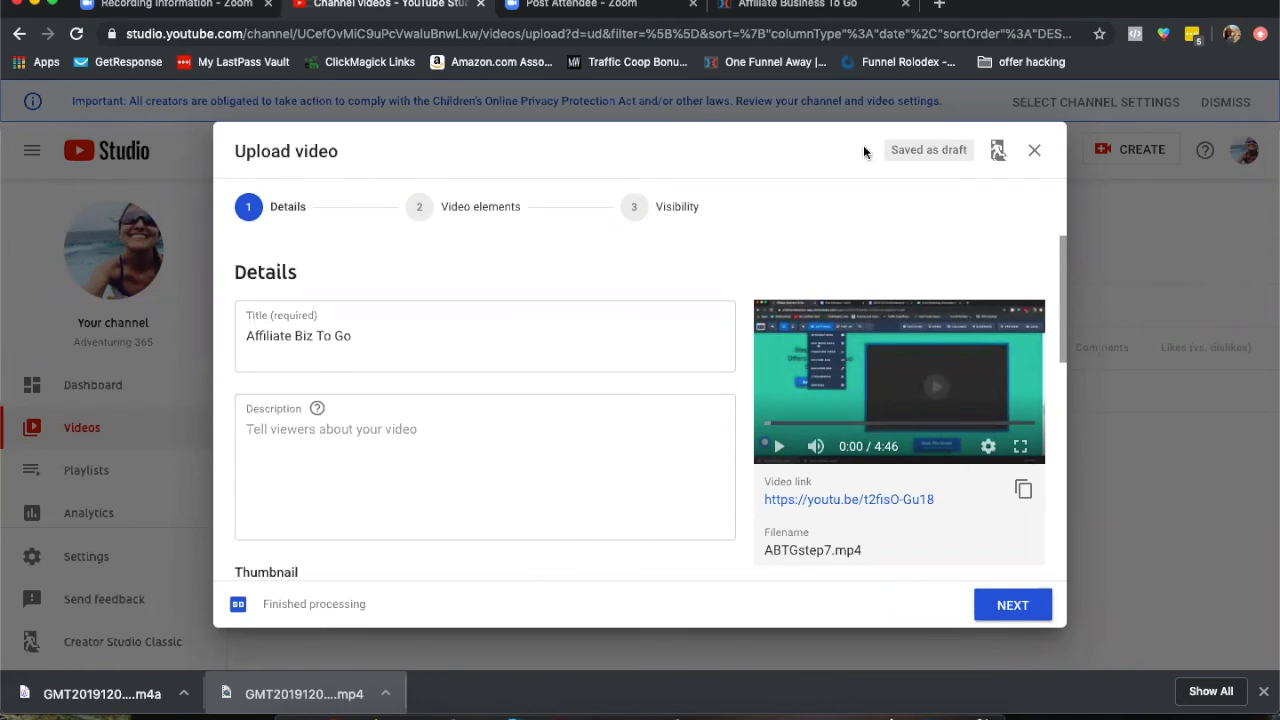
Switch to the Affiliate Business To Go page in ClickFunnels, set the Step 1 video's type to YouTube and save the page
left_click(803, 8)
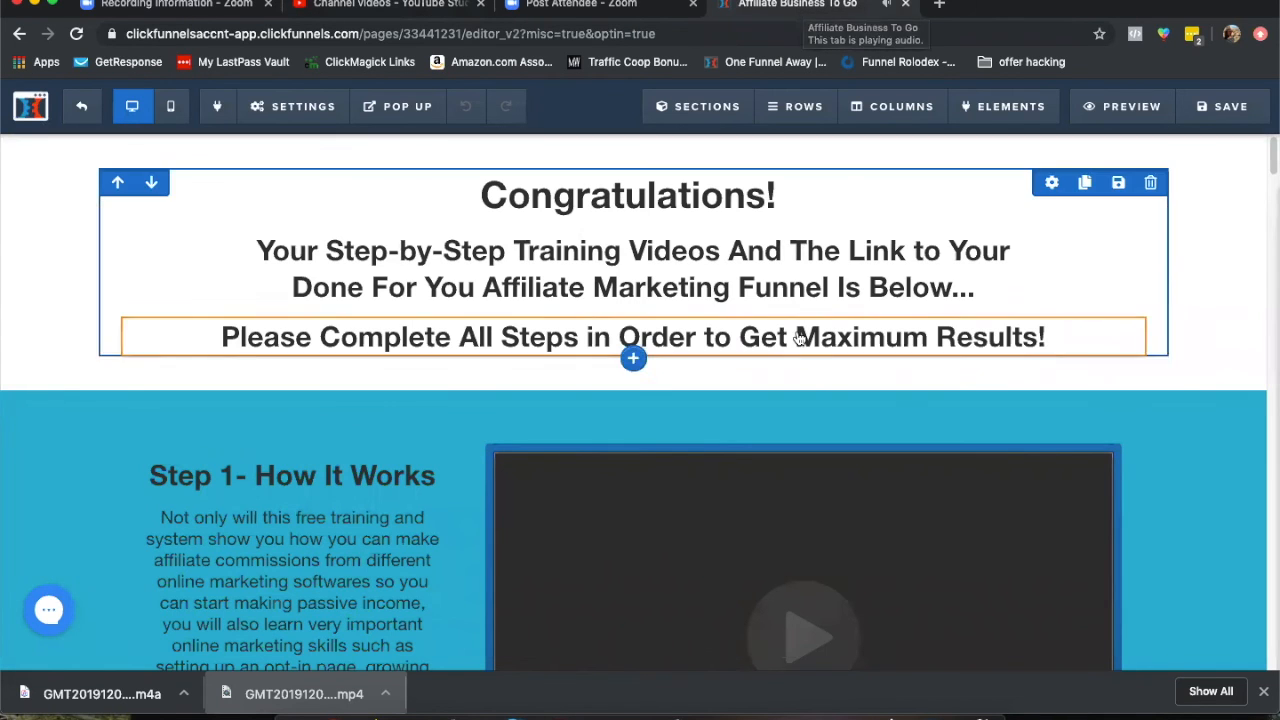
scroll(797, 337, "down", 2)
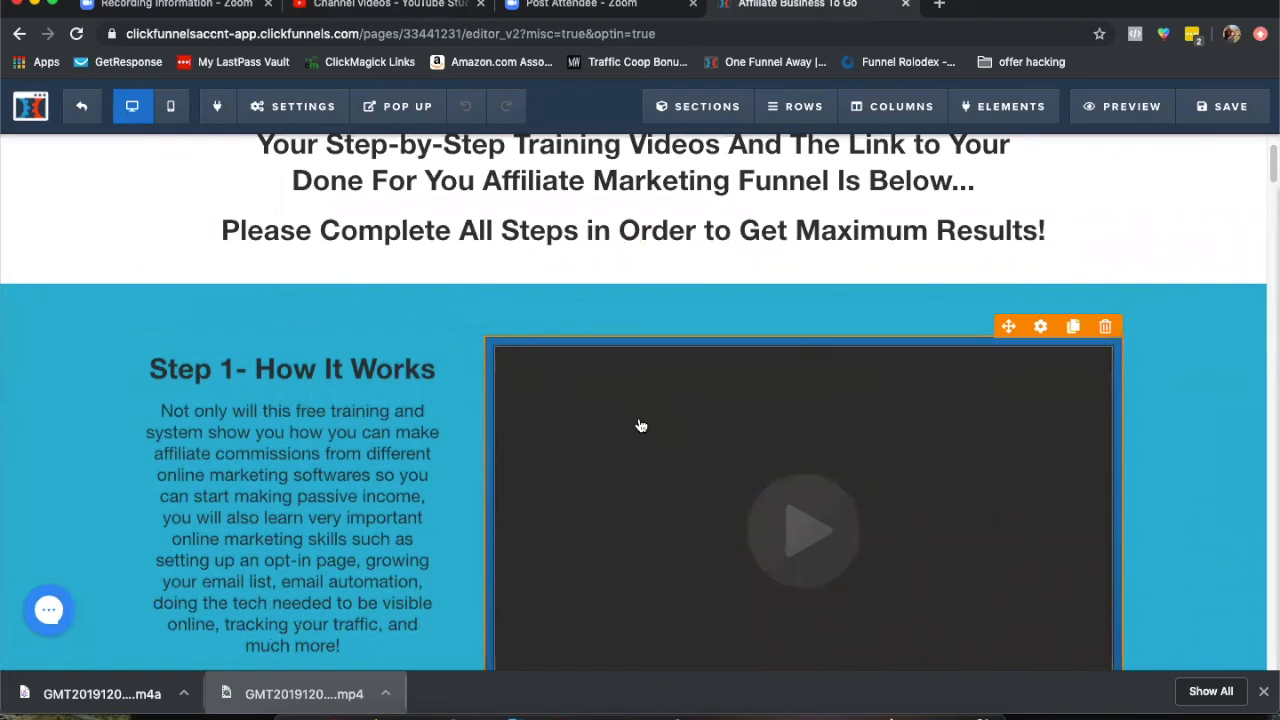
scroll(637, 408, "down", 1)
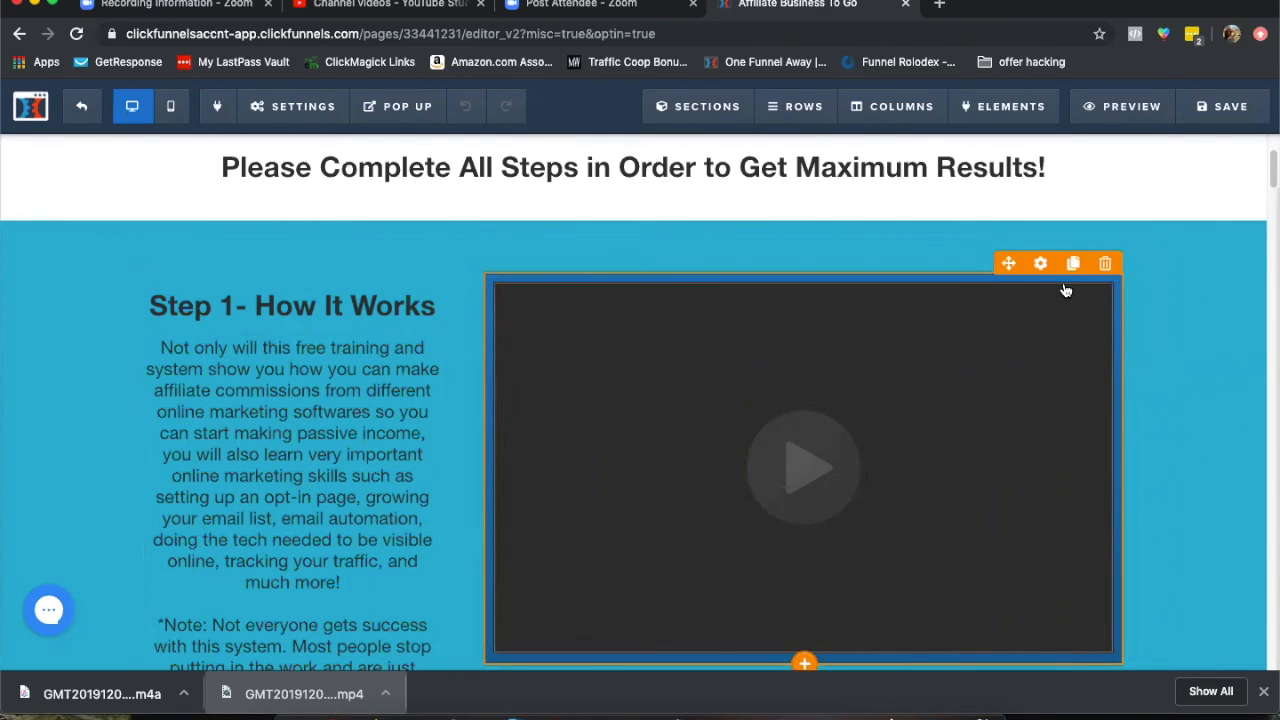
left_click(1040, 263)
left_click(1041, 264)
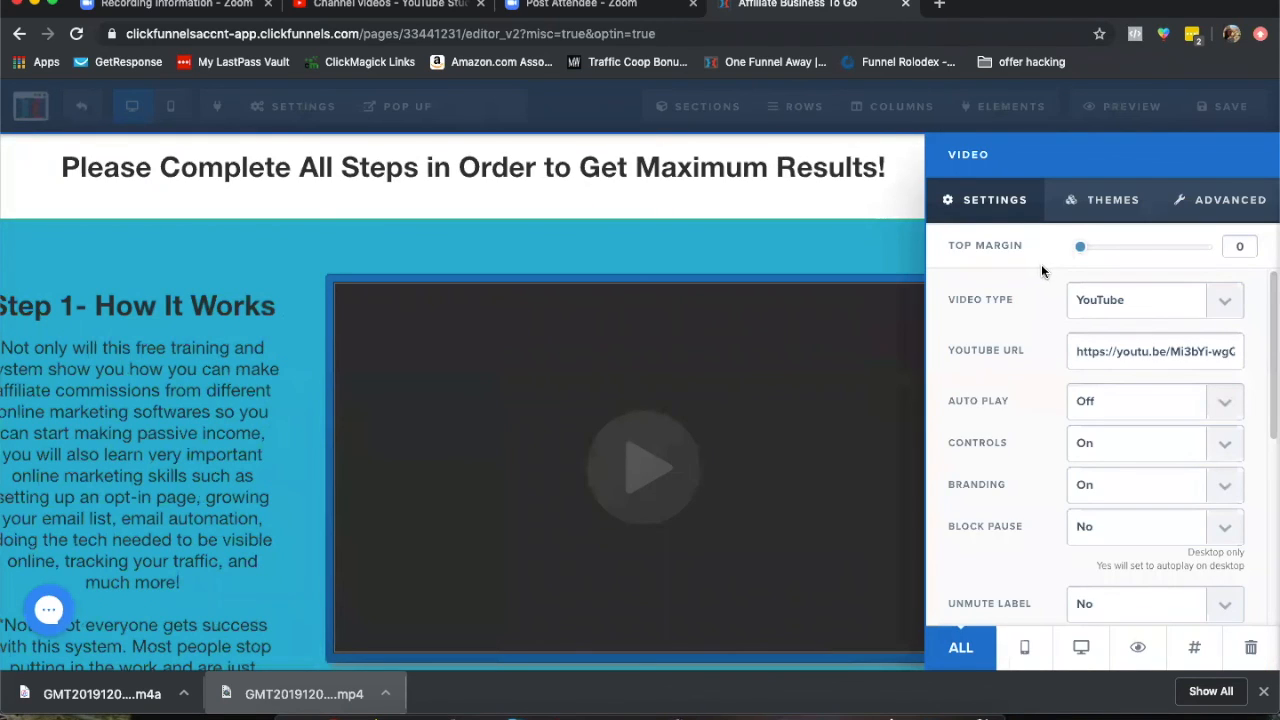
left_click(1224, 300)
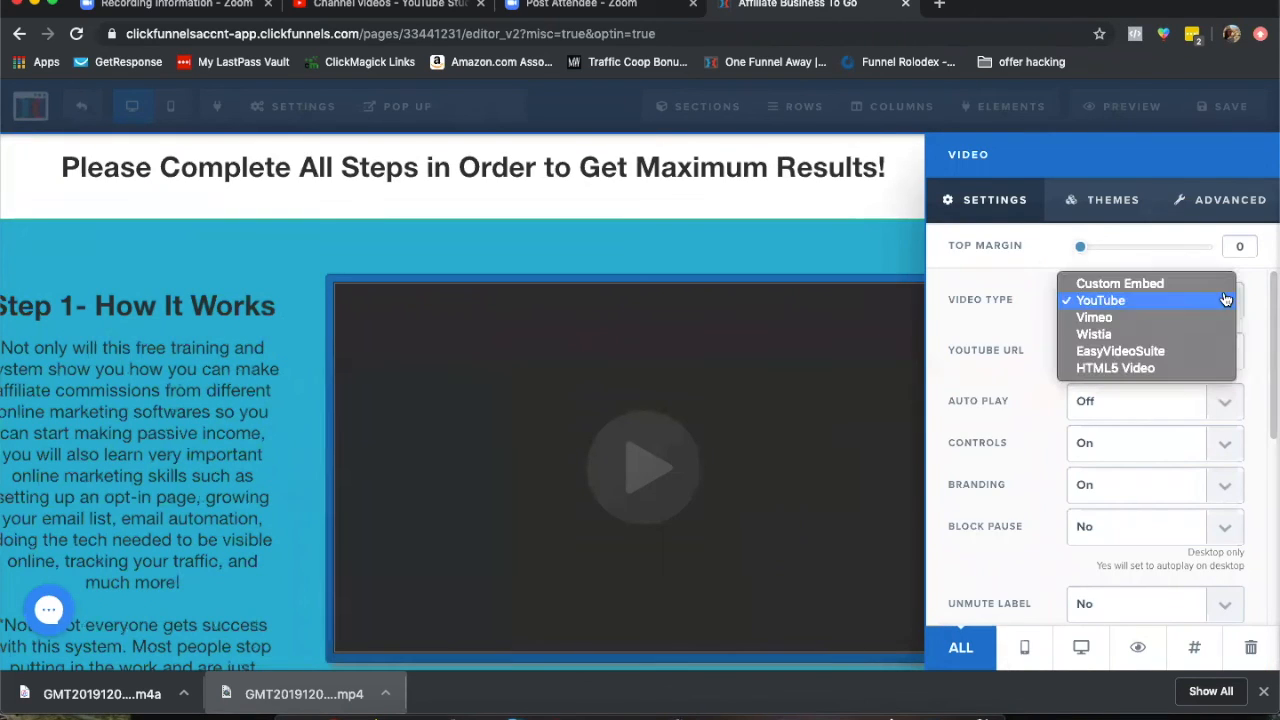
left_click(1110, 302)
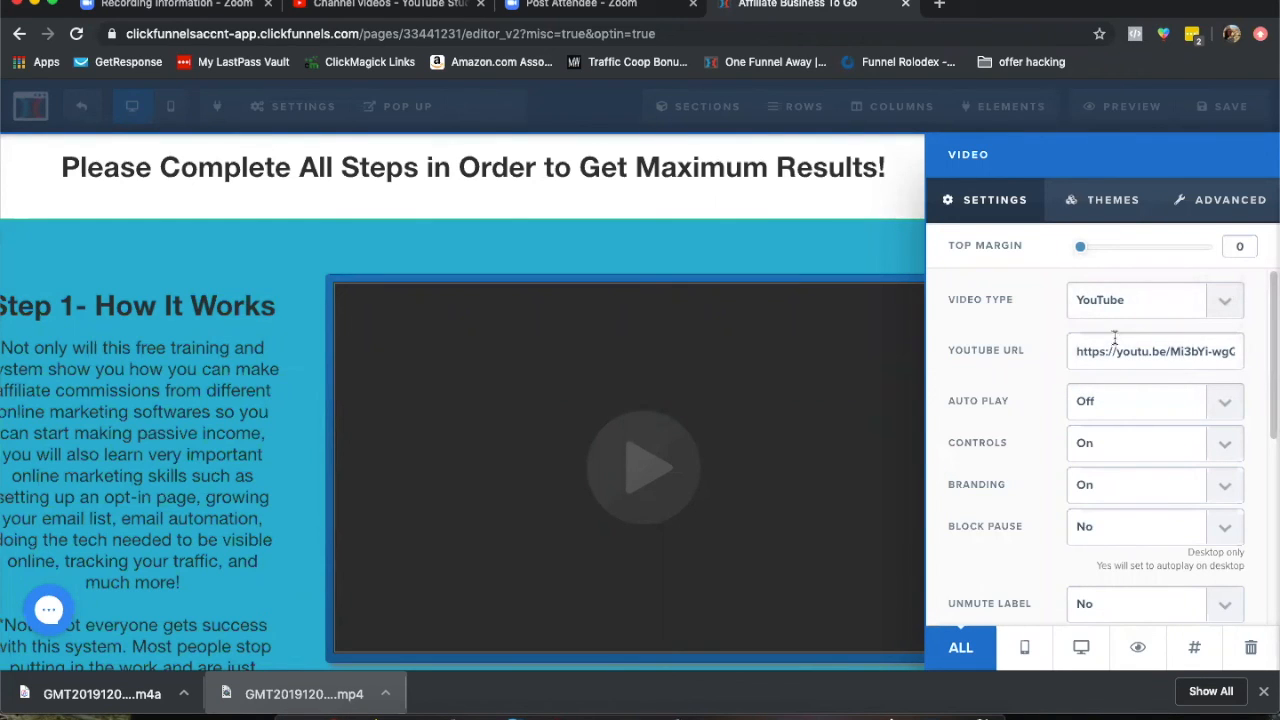
left_click(885, 252)
left_click(1222, 119)
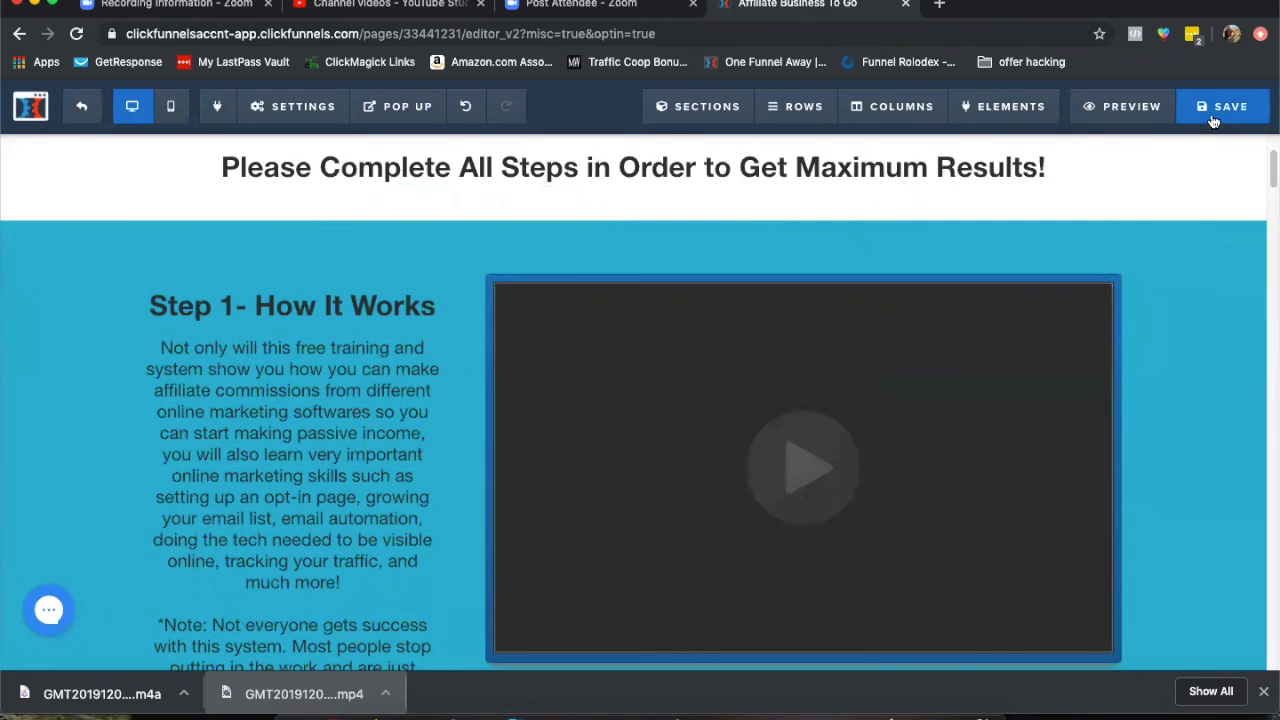
Return to YouTube Studio, close the upload as a draft and open the details of the Step 5 - Getting Traffic video
left_click(362, 5)
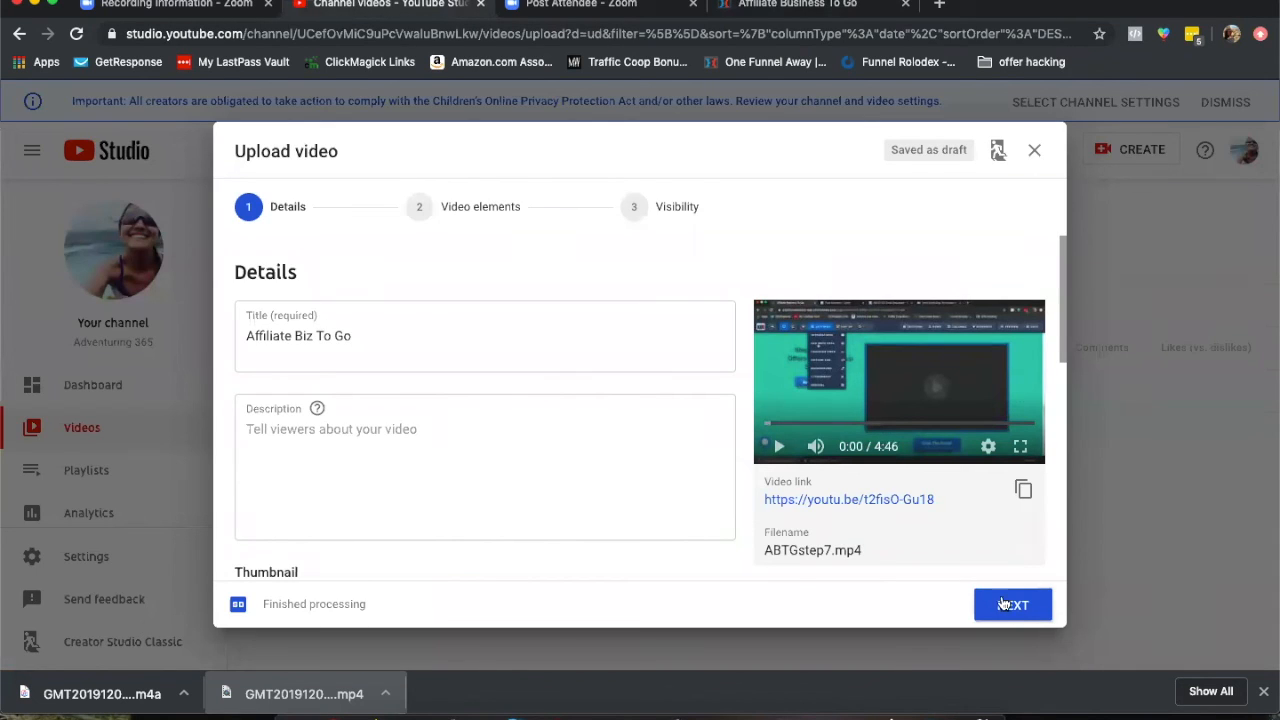
left_click(1035, 151)
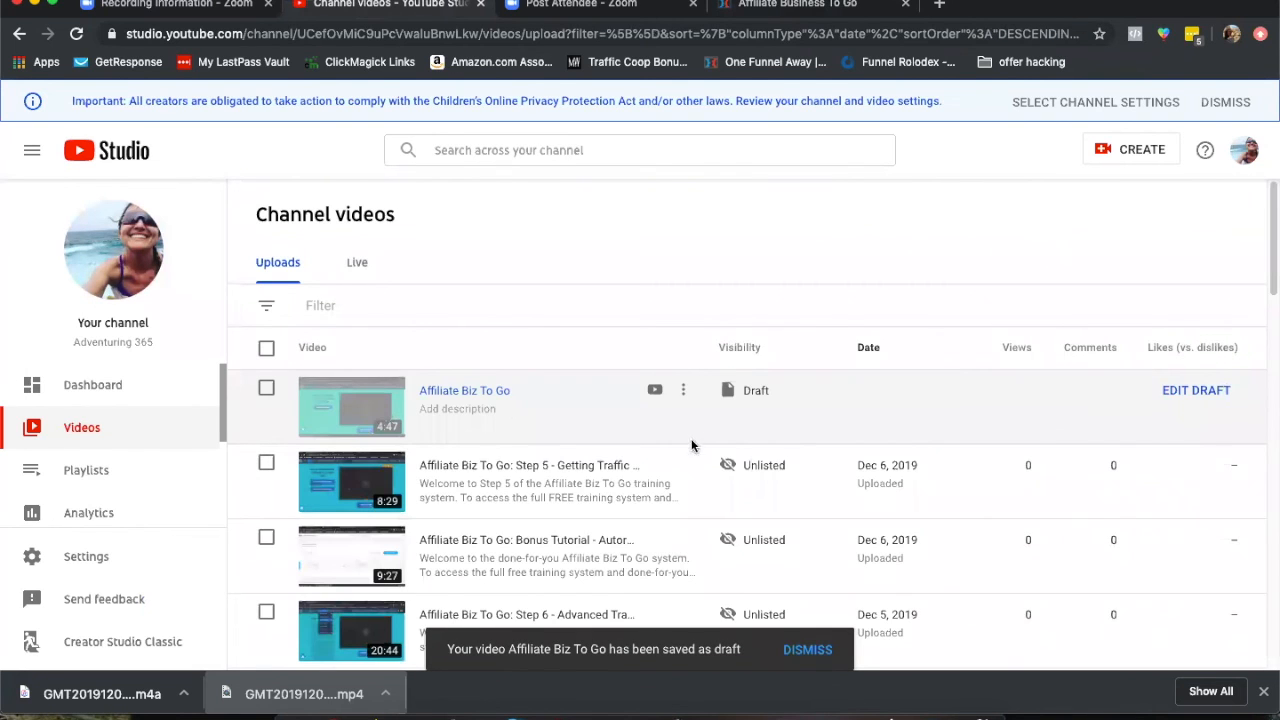
scroll(520, 460, "down", 2)
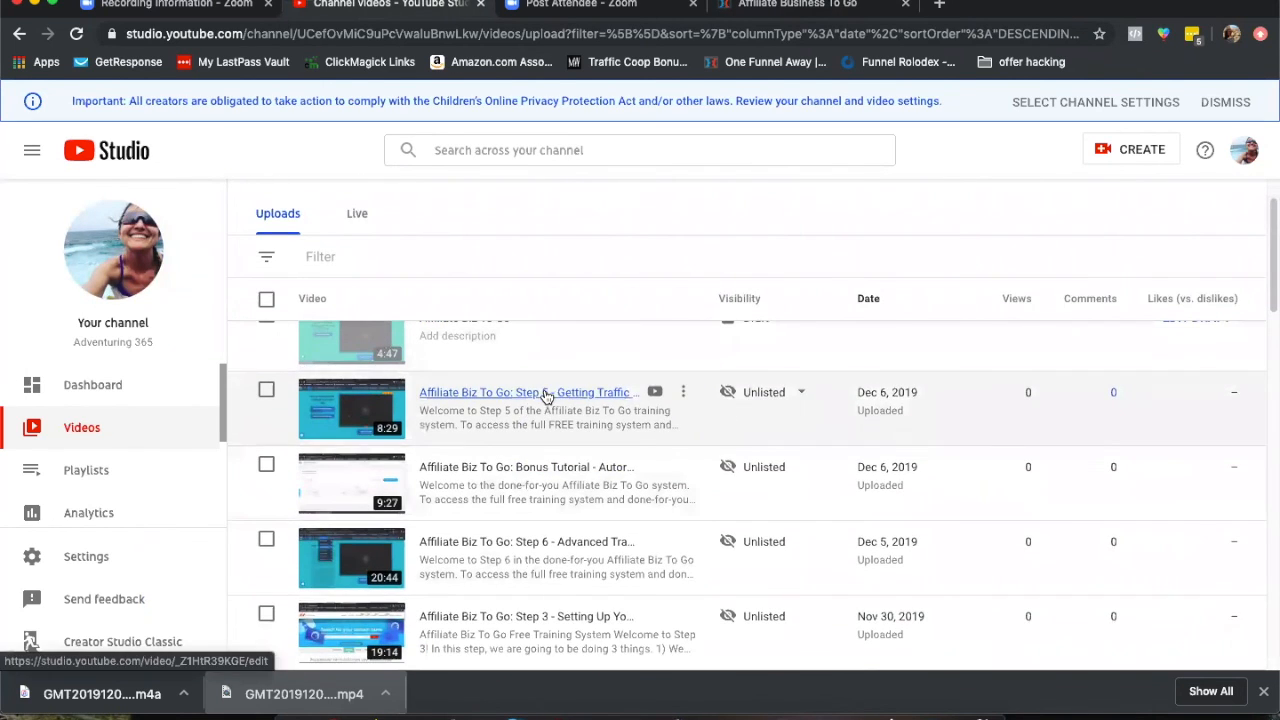
left_click(547, 396)
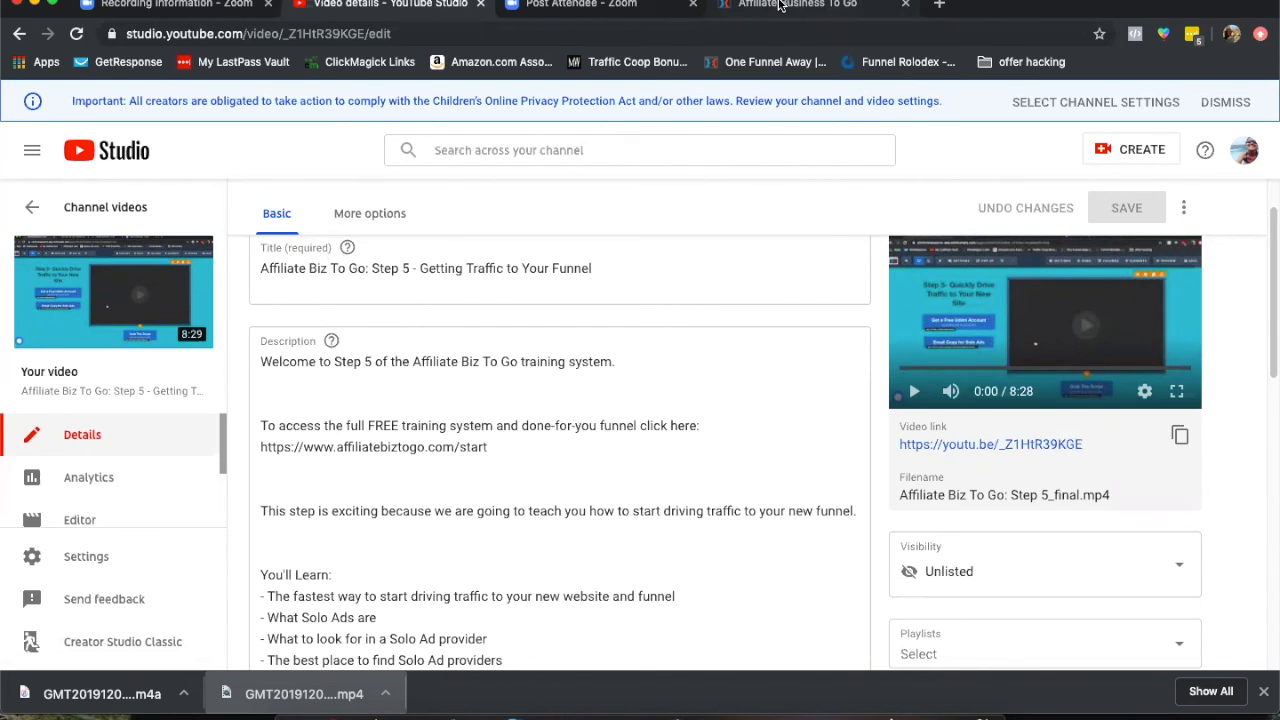
Switch back to the Affiliate Business To Go page in the ClickFunnels editor
left_click(781, 5)
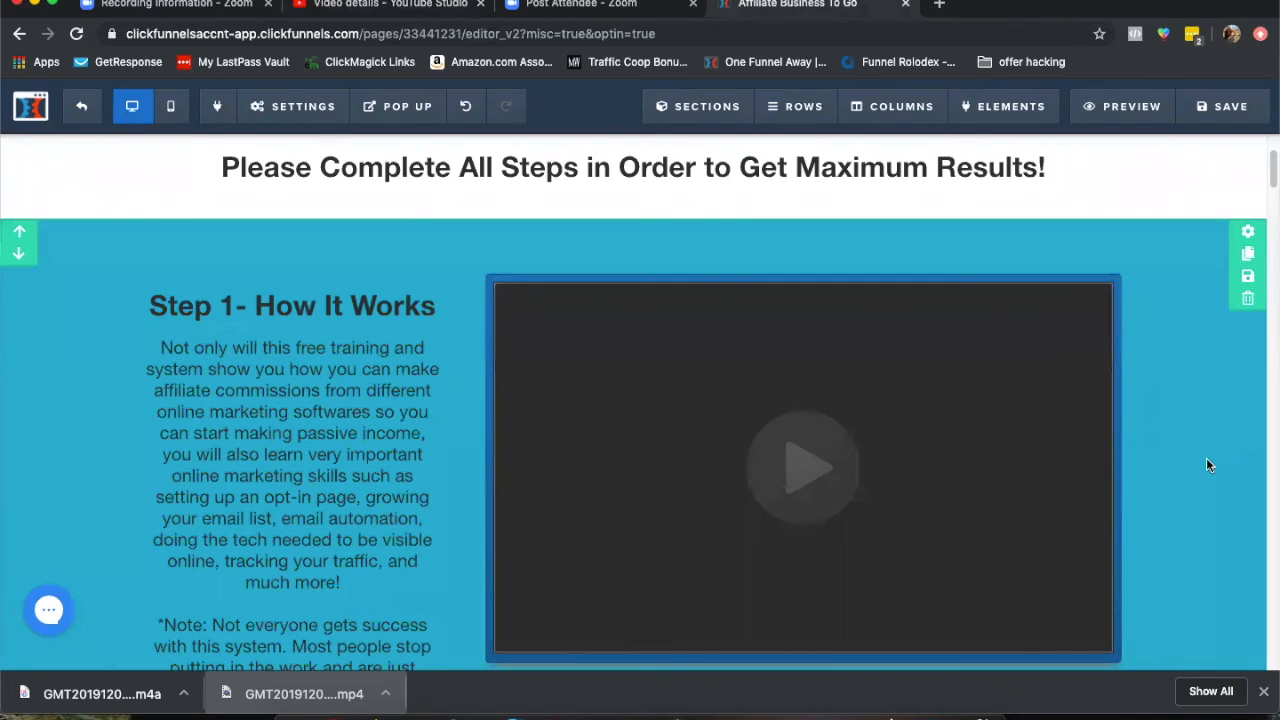